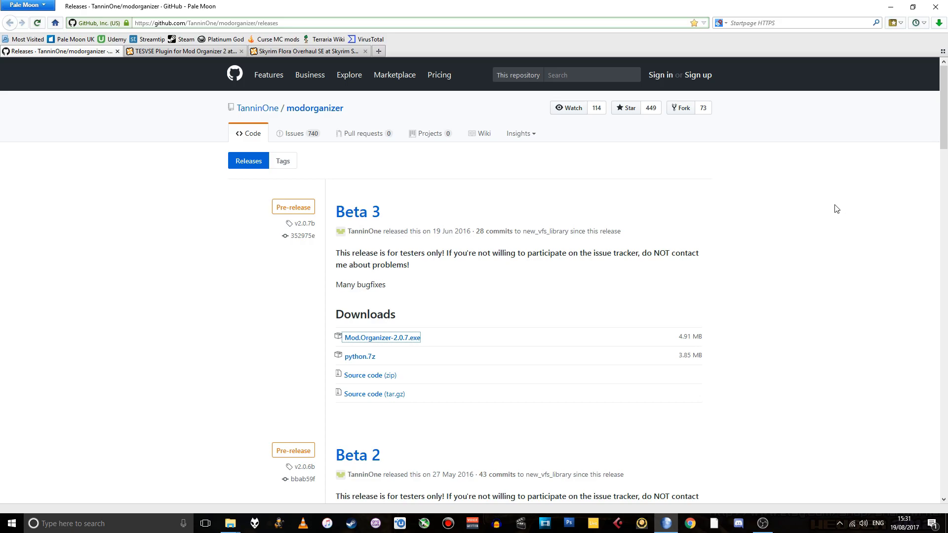
- Save Mod.Organizer-2.0.7.exe to Desktop > Skyrim SE modding > Mod Organizer 2
click(398, 339)
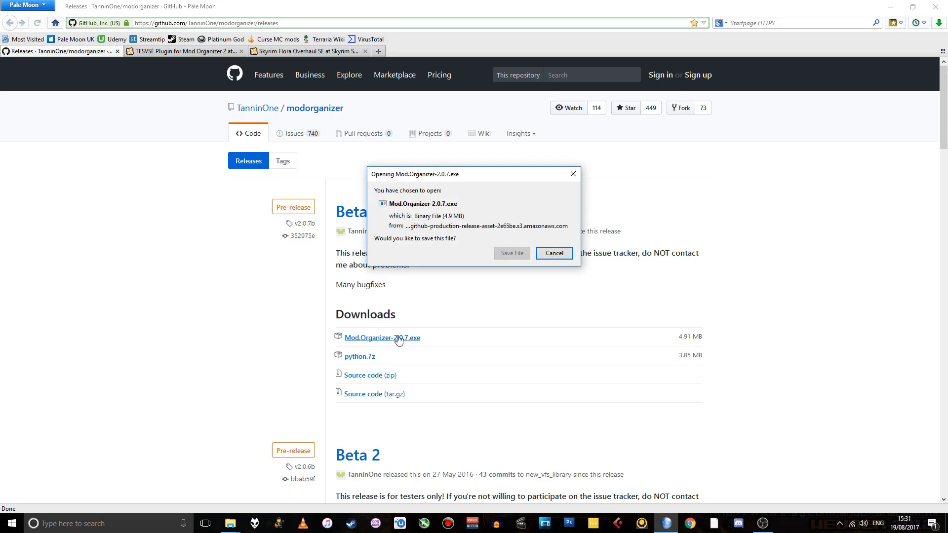
click(512, 253)
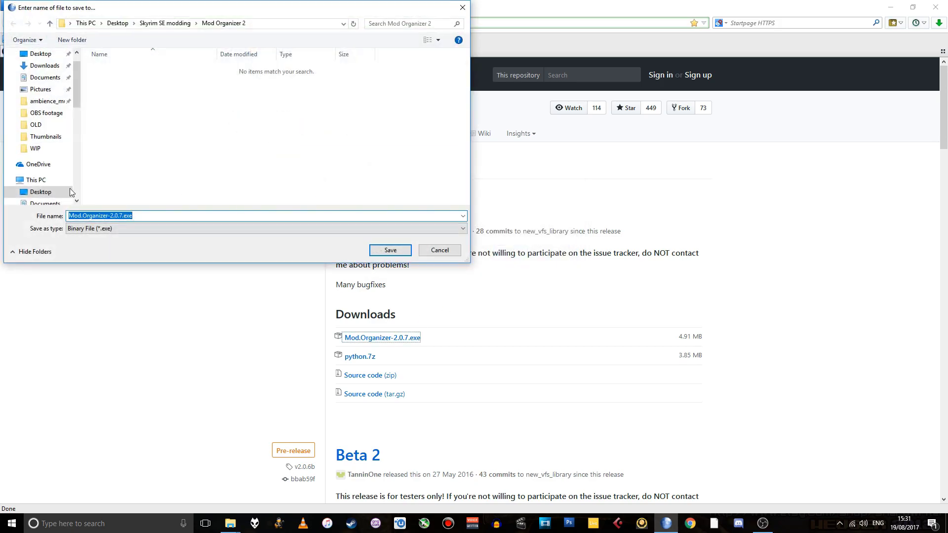
click(44, 194)
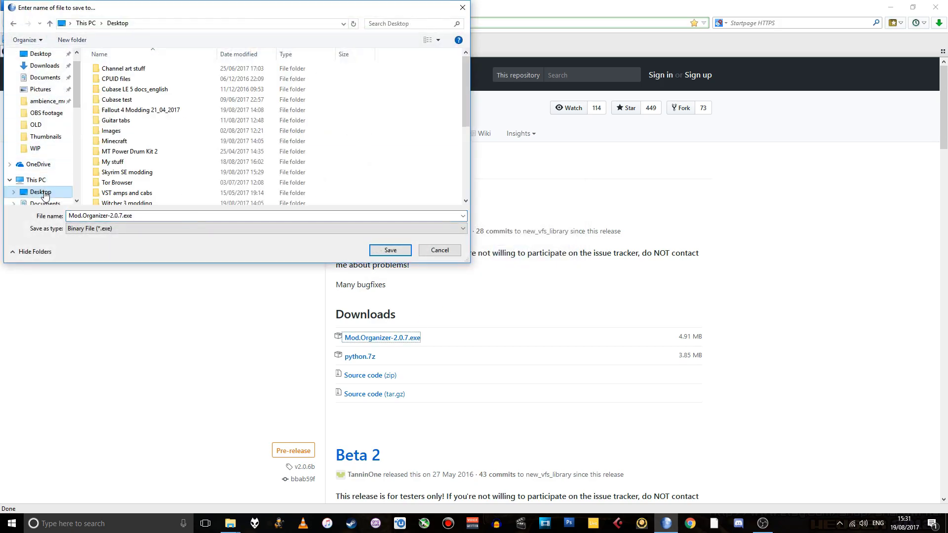
double_click(97, 173)
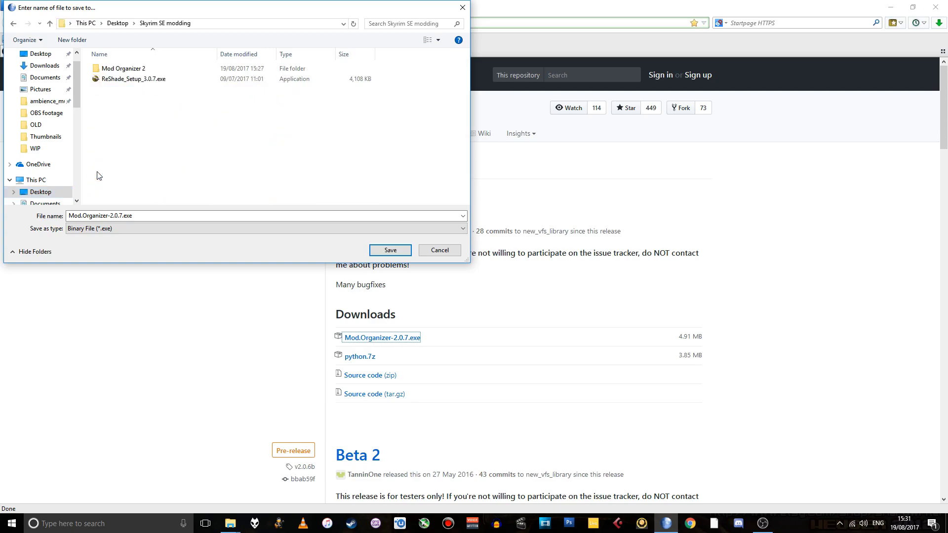
double_click(98, 69)
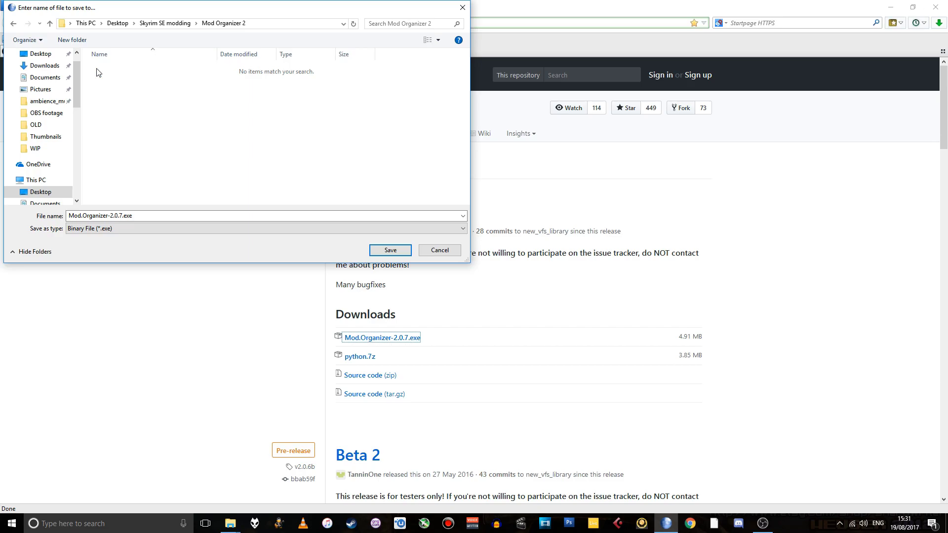
click(390, 251)
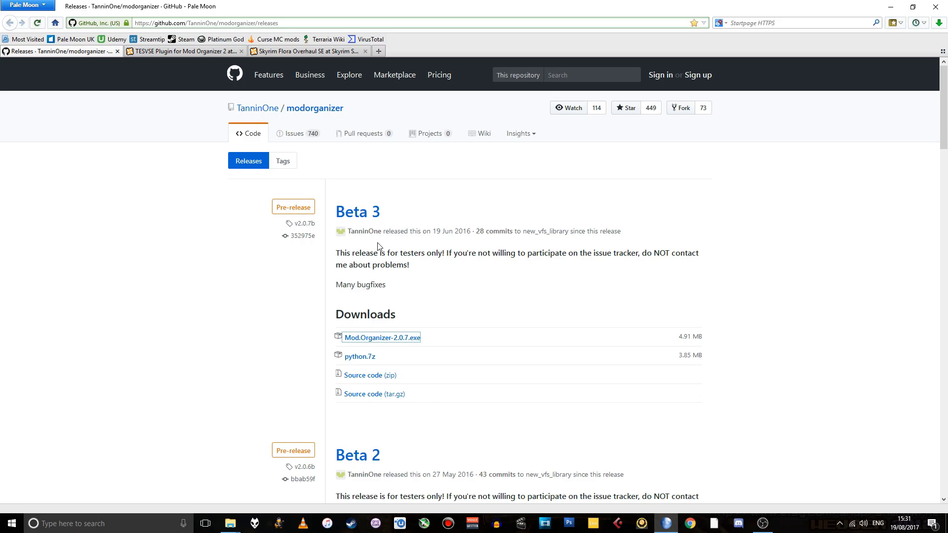
- Open the Skyrim SE modding > Mod Organizer 2 folder and run Mod.Organizer-2.0.7.exe
click(893, 7)
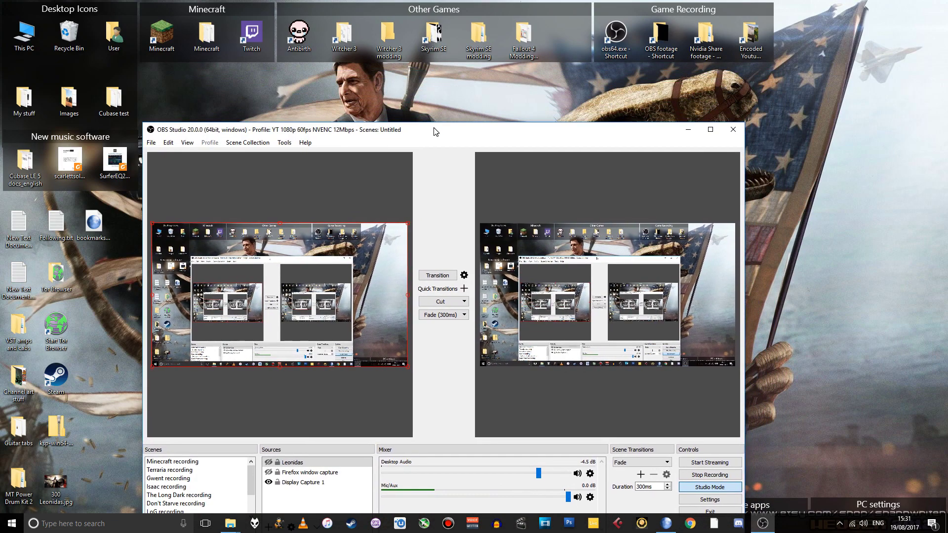
click(435, 36)
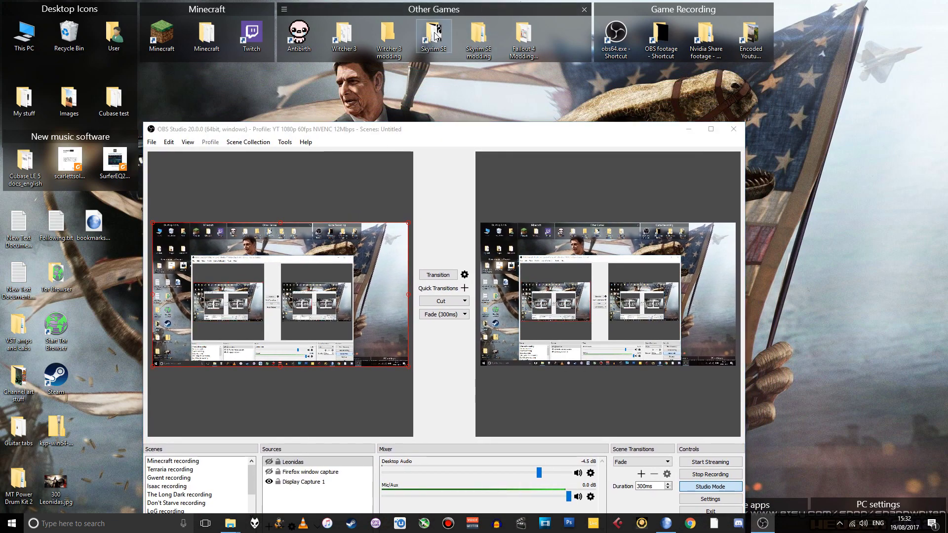
double_click(434, 36)
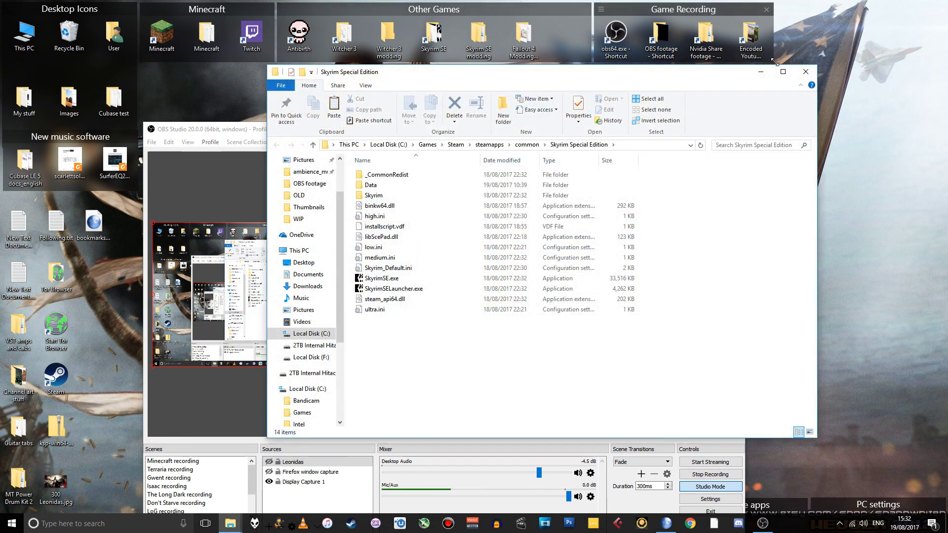
click(806, 72)
double_click(478, 37)
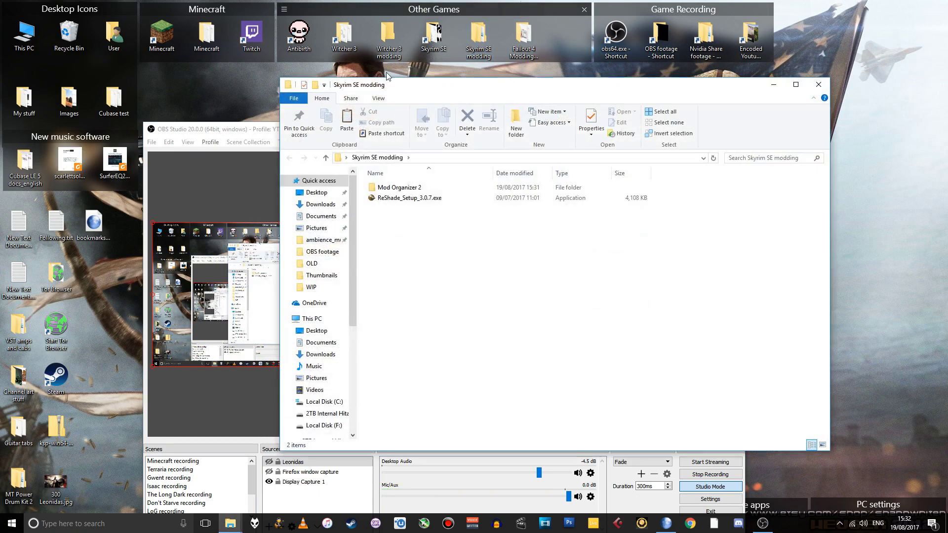
double_click(371, 189)
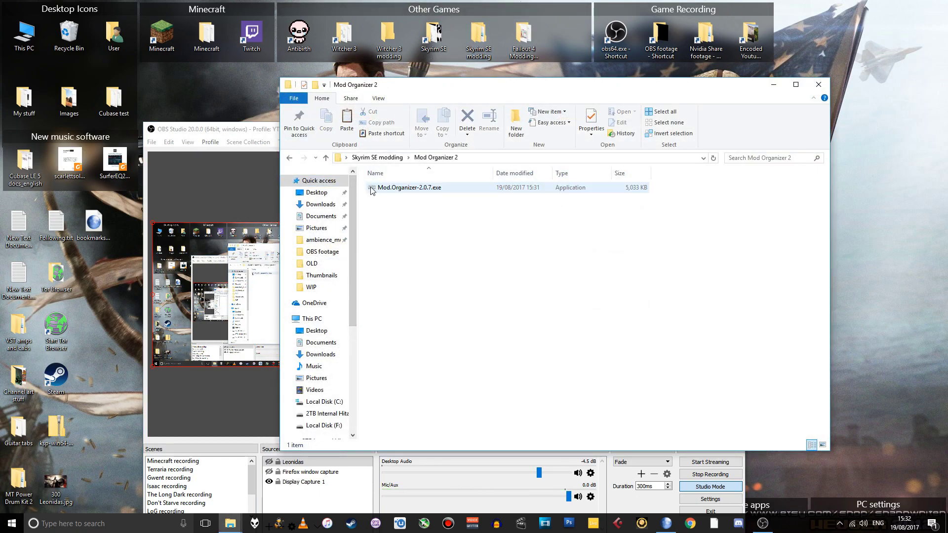
double_click(371, 189)
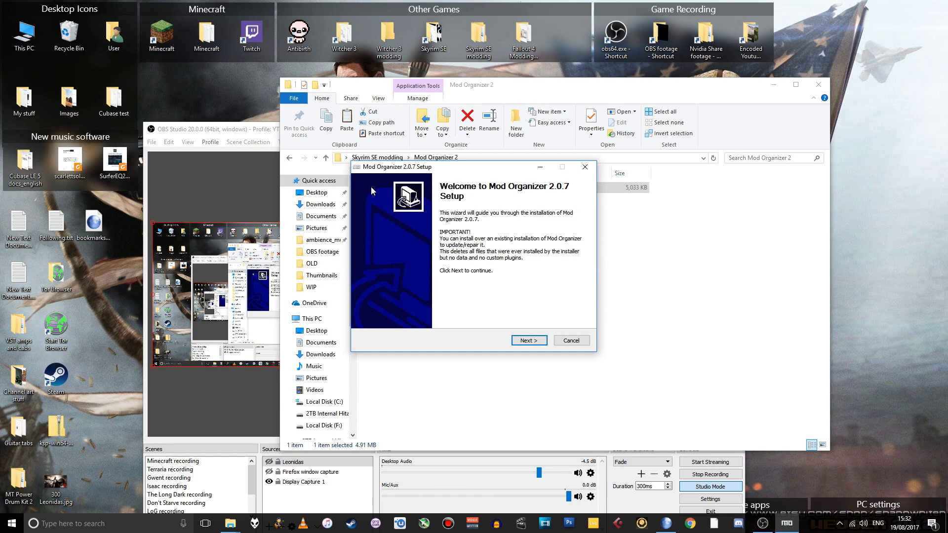
- Pass the welcome page, accept the licence, and keep the default components
click(536, 341)
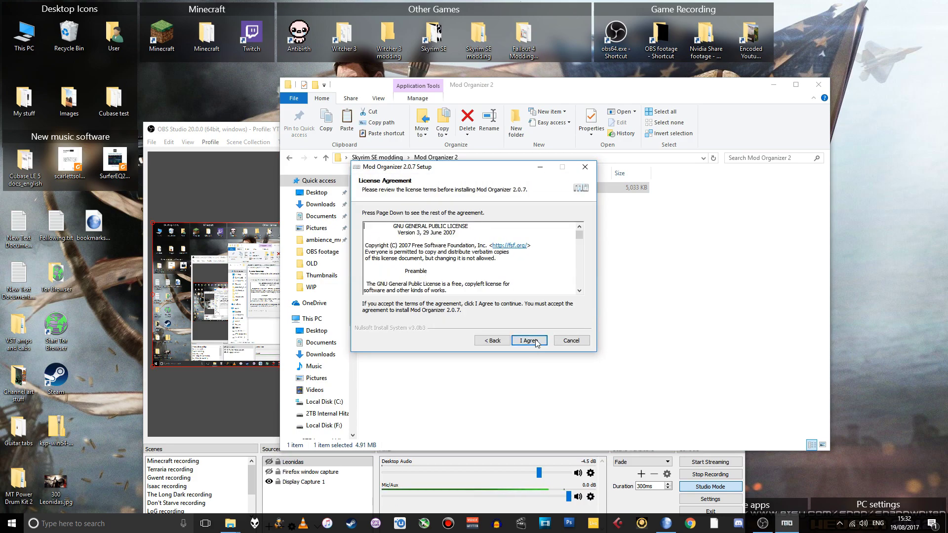
click(535, 341)
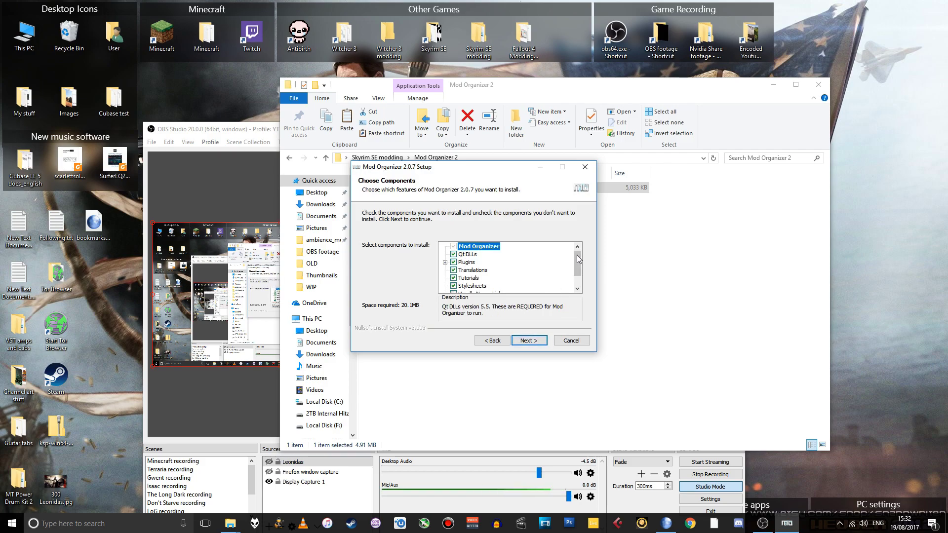
drag(579, 259, 578, 268)
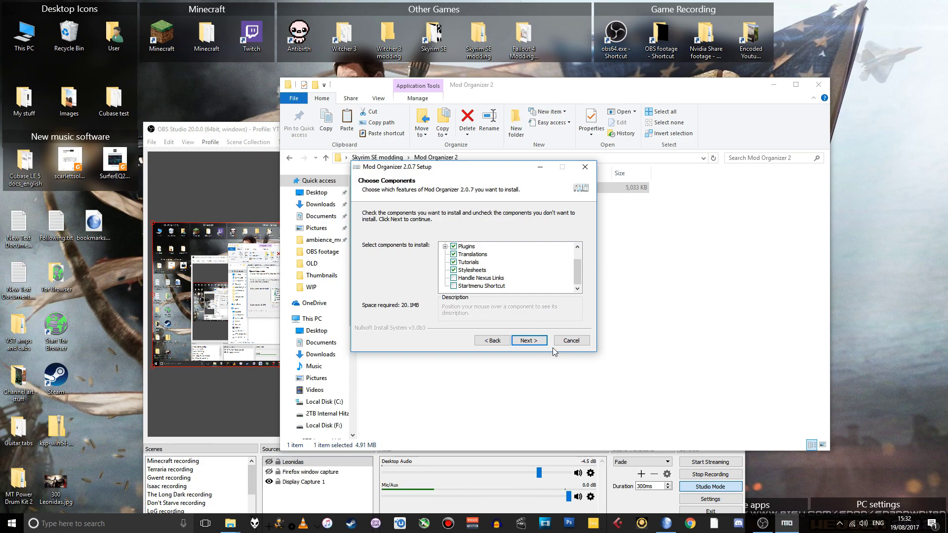
click(531, 341)
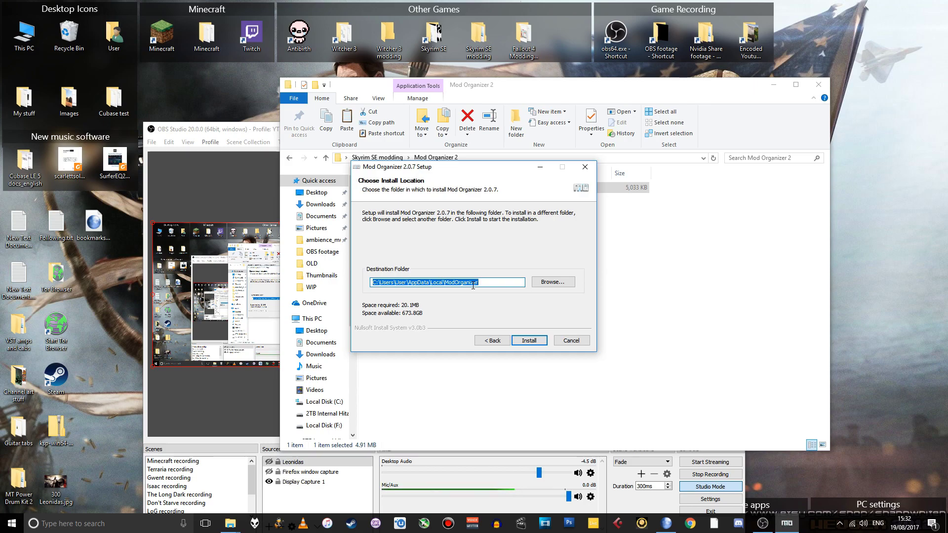
- Copy the 'ModOrganizer' folder name from the end of the default destination path
click(458, 282)
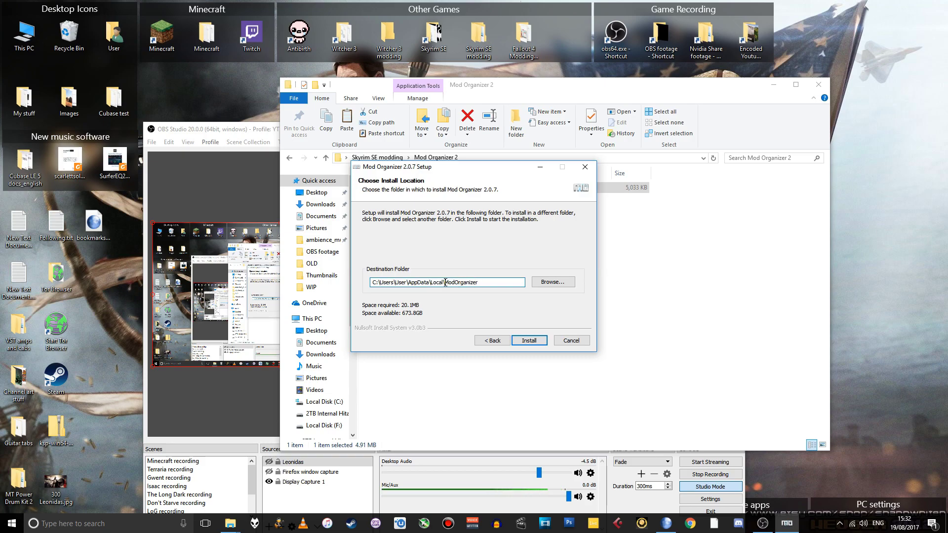
drag(445, 282, 521, 283)
right_click(464, 284)
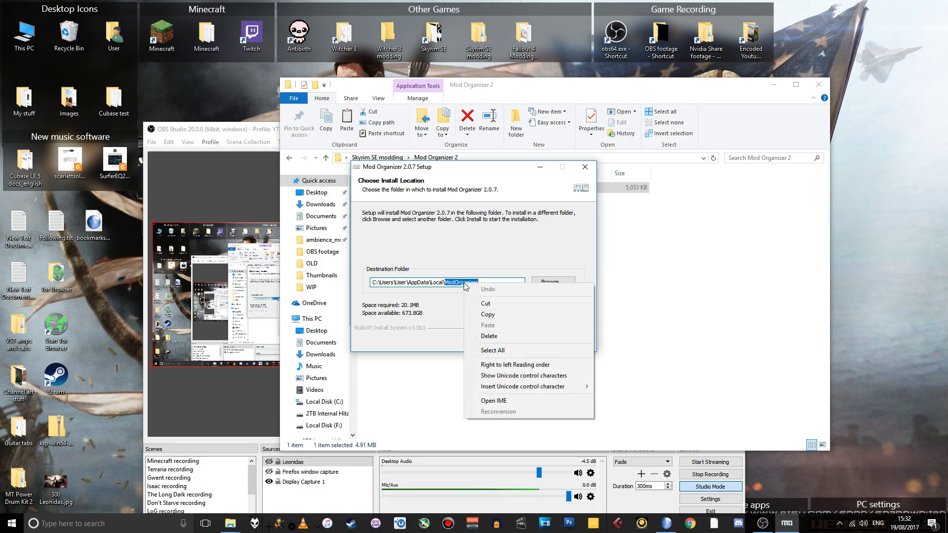
click(497, 316)
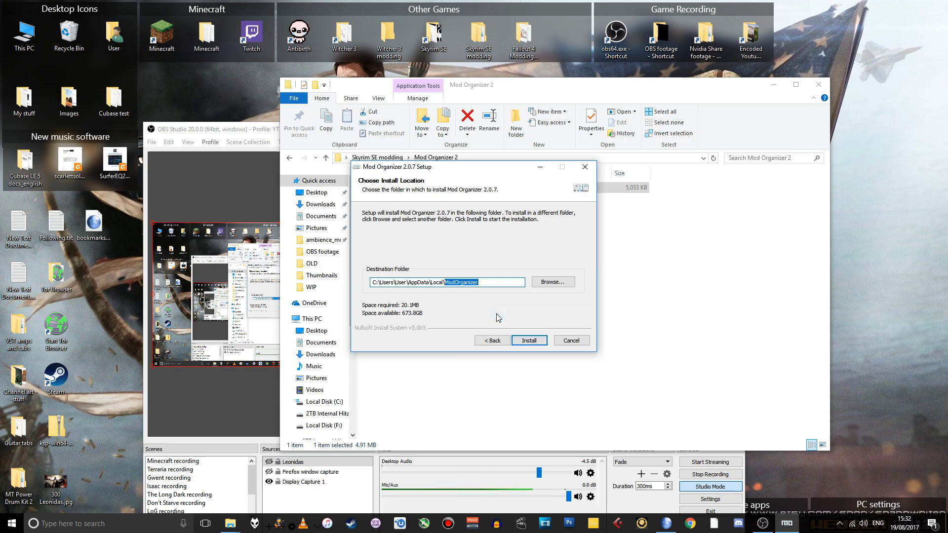
- Set the destination to Steam\steamapps\common\Skyrim Special Edition with 'ModOrganizer' appended
click(561, 285)
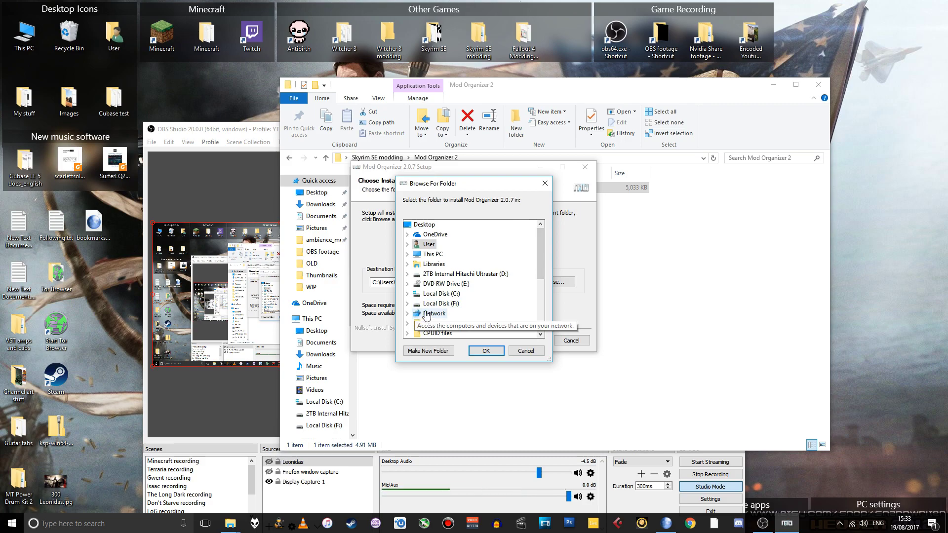
click(408, 294)
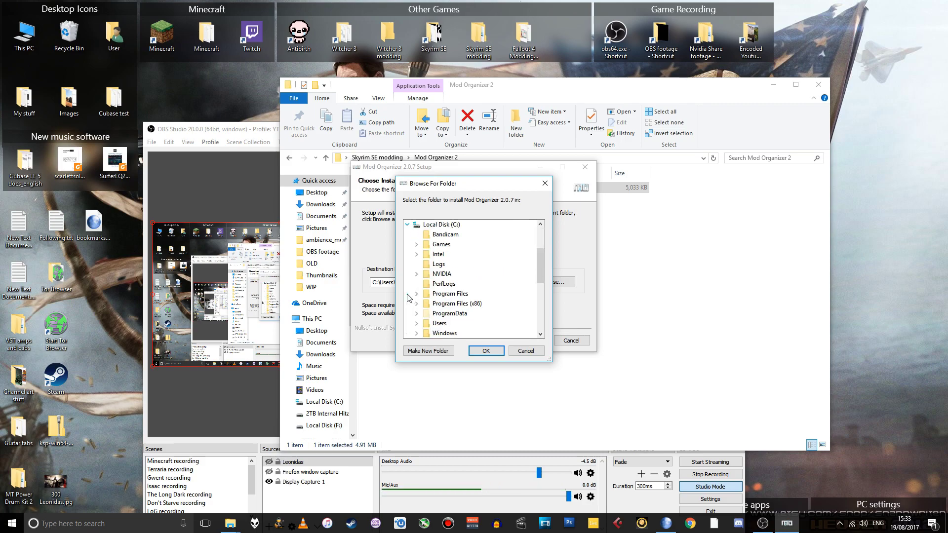
click(417, 245)
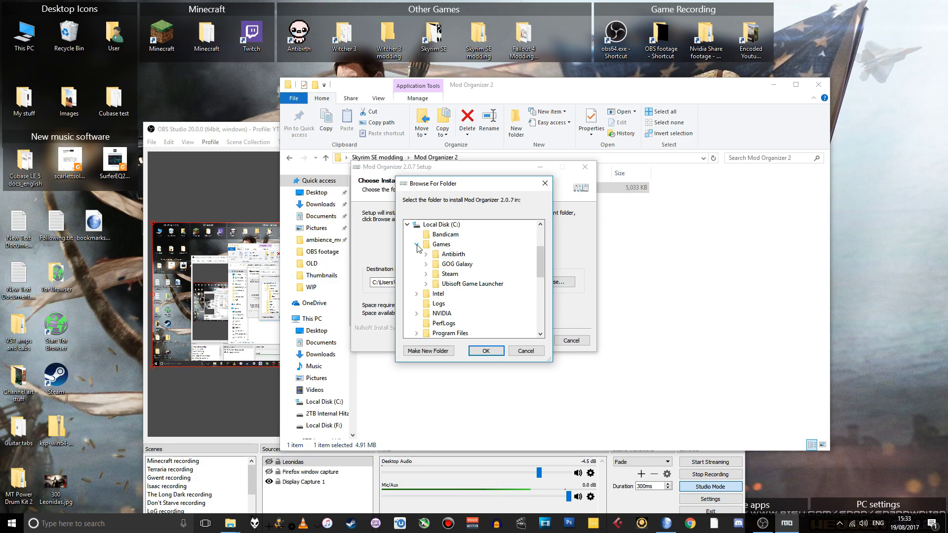
double_click(447, 275)
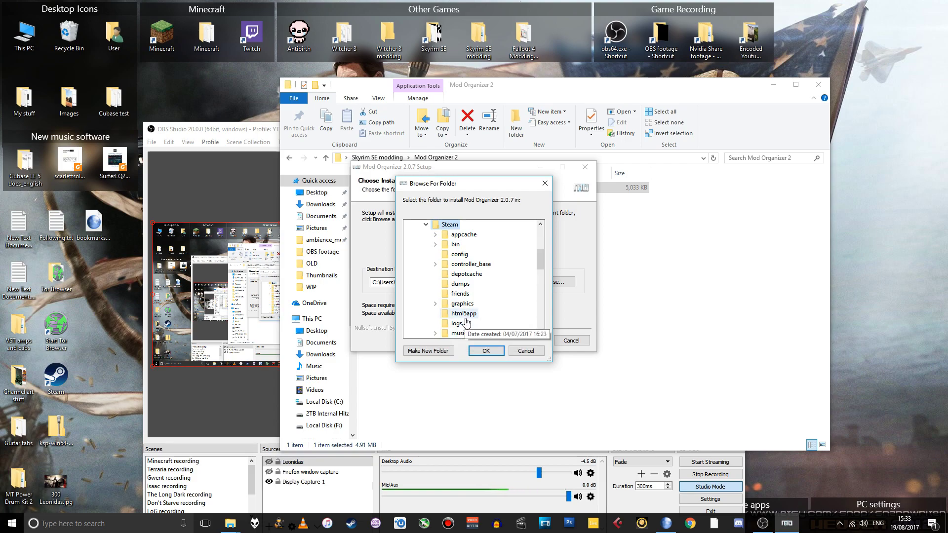
scroll(467, 322, down, 1)
scroll(465, 322, down, 2)
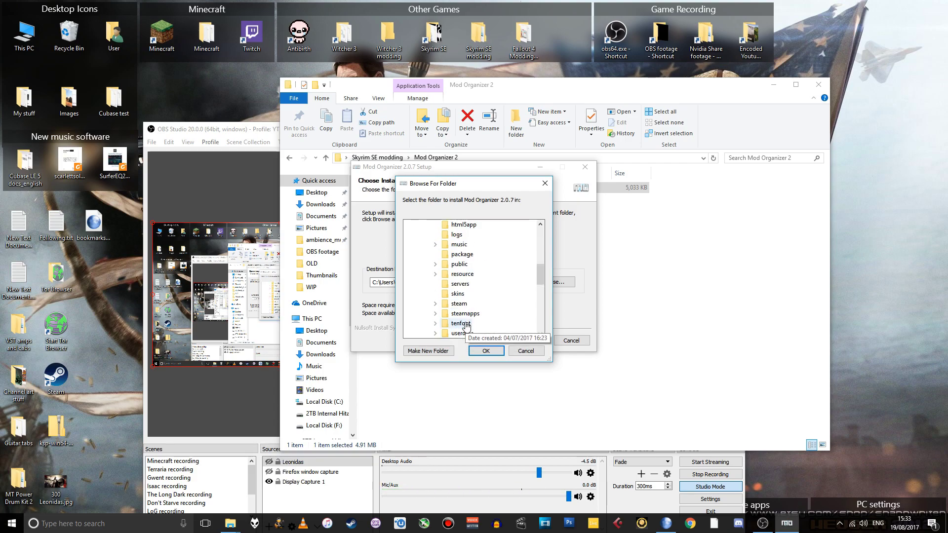
click(436, 313)
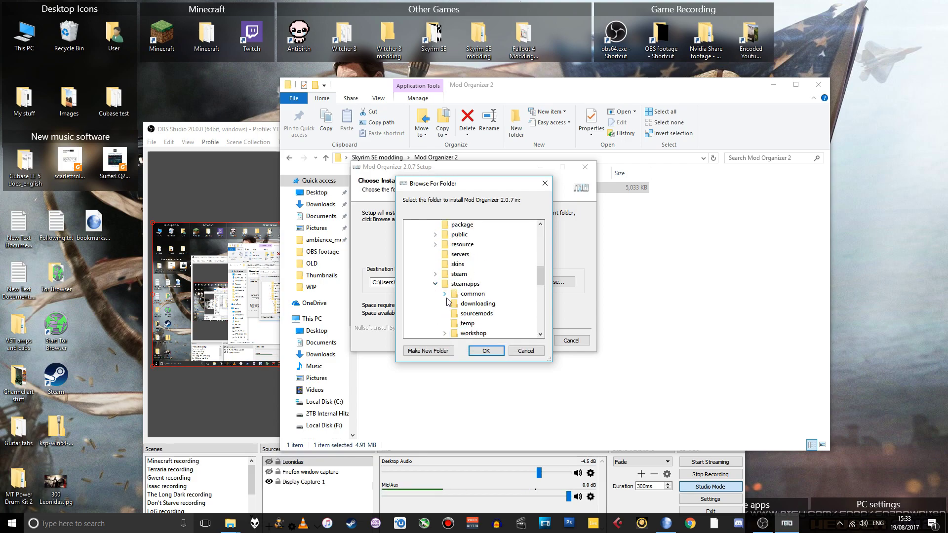
click(445, 294)
double_click(494, 265)
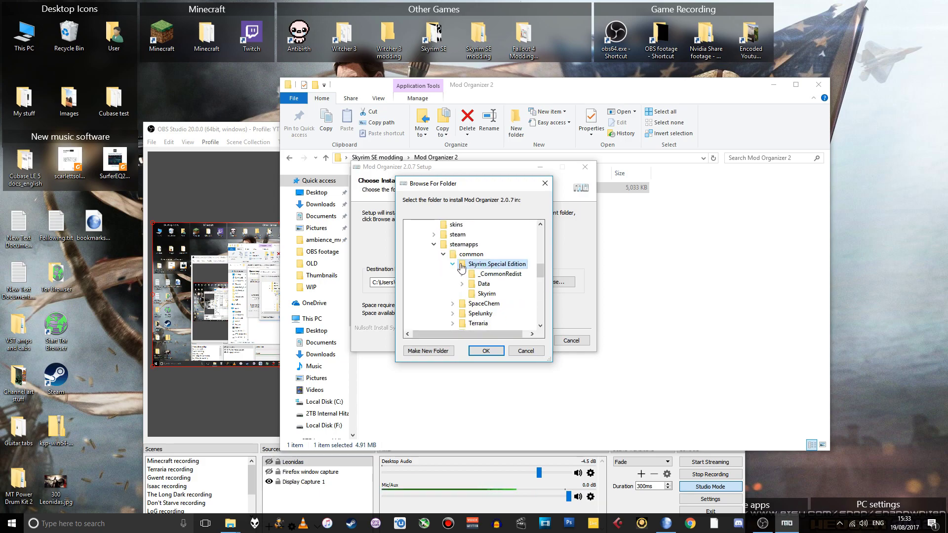
click(486, 351)
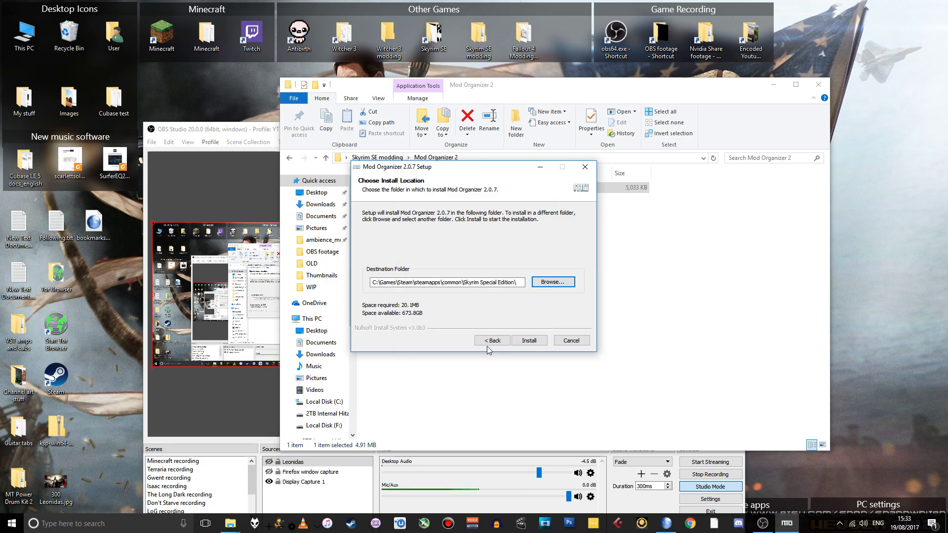
right_click(519, 285)
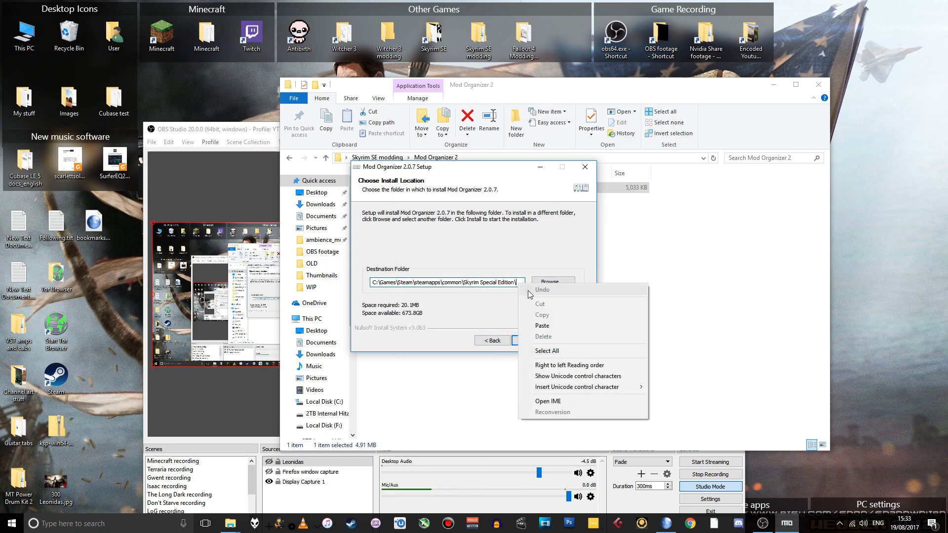
click(542, 326)
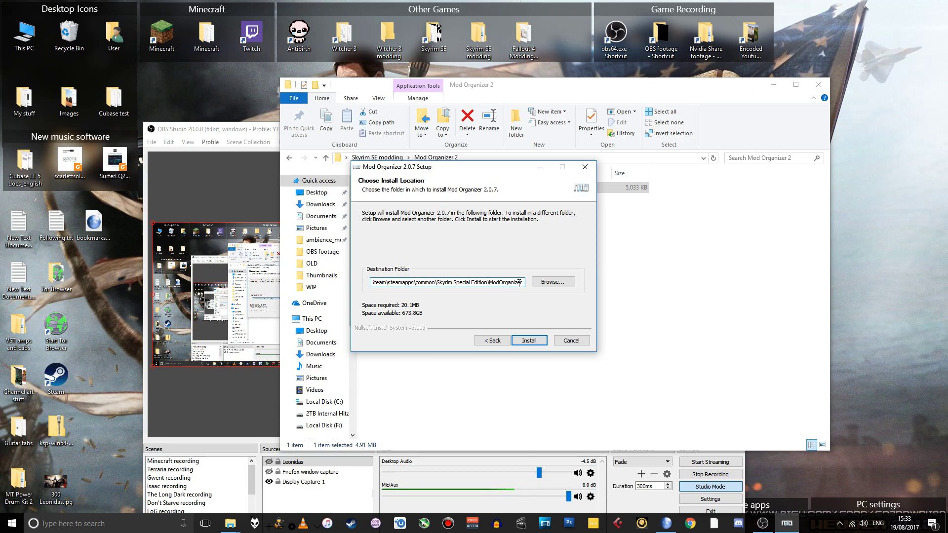
- Install Mod Organizer 2.0.7 and turn off launching it after setup
click(528, 340)
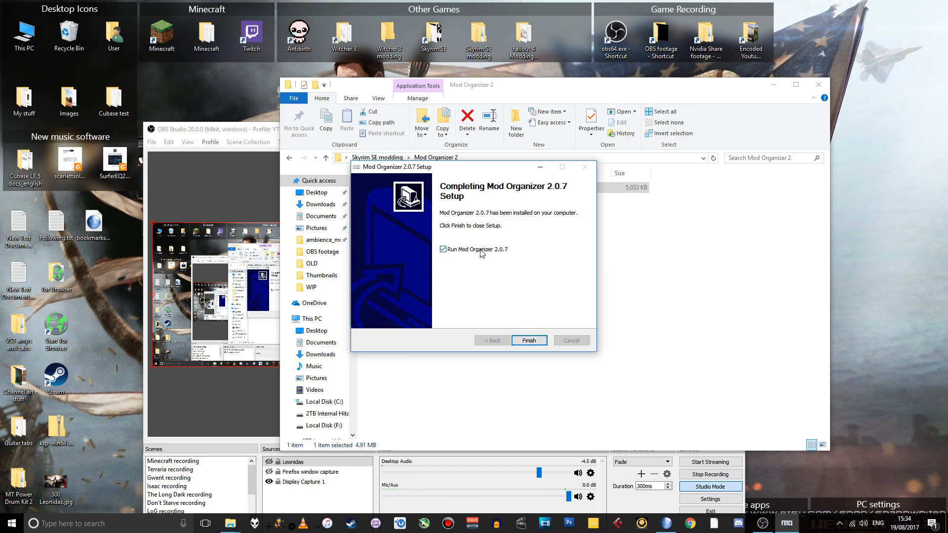
click(443, 250)
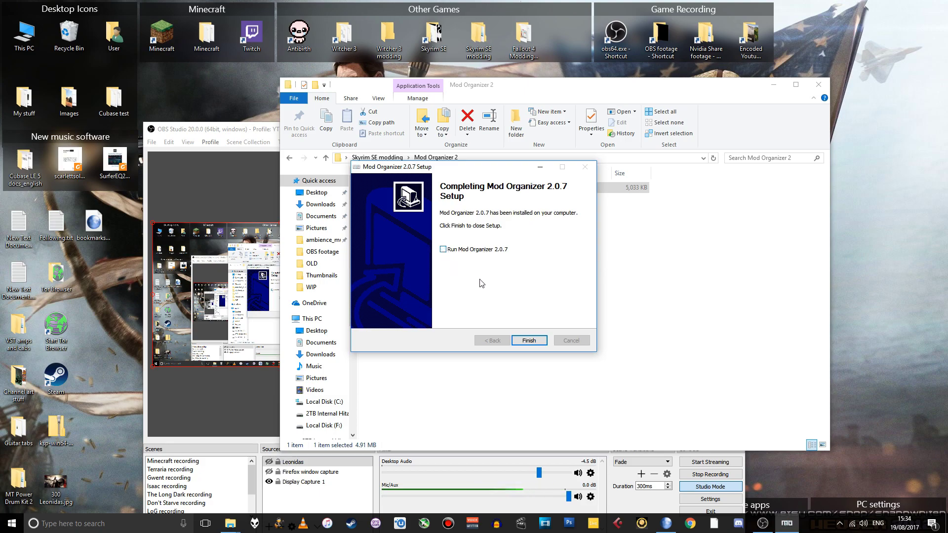
- Finish and close the Mod Organizer 2.0.7 installer
click(529, 341)
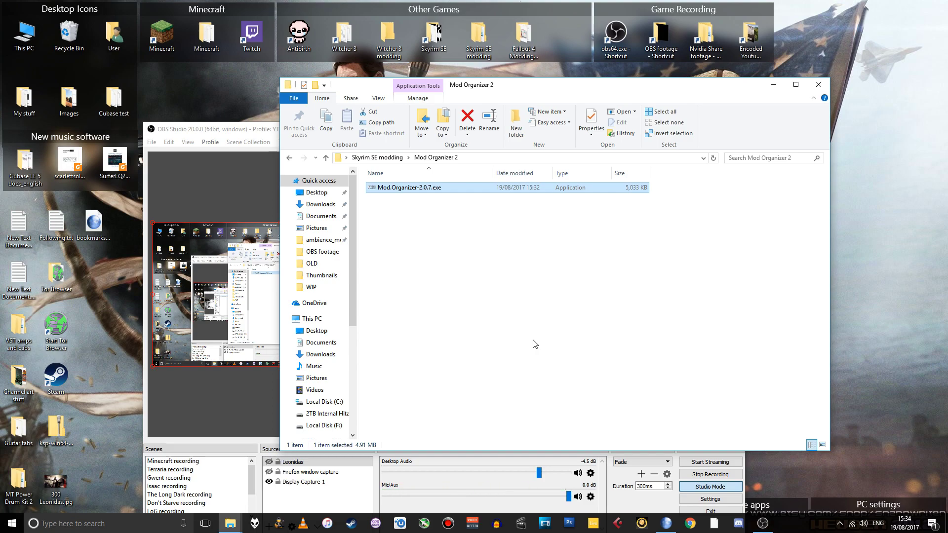
- Open the TESVSE Plugin's Files list in a new tab, showing game_skyrimse_0_1_4a_AMD64.zip
click(667, 524)
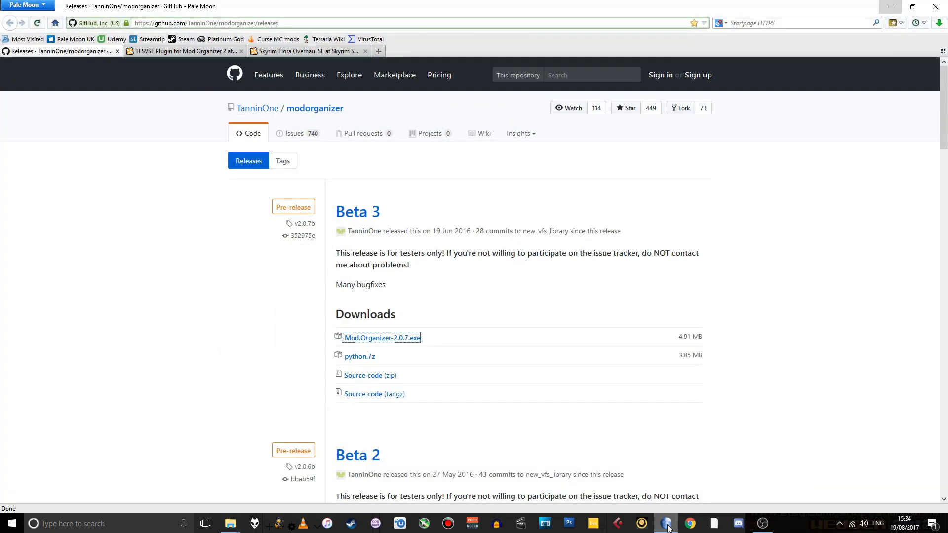
click(176, 51)
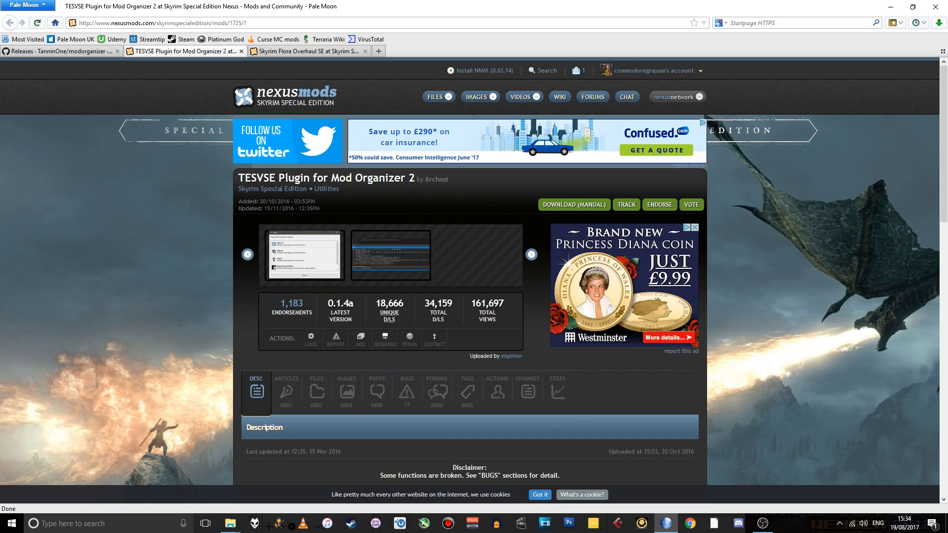
right_click(316, 389)
click(346, 393)
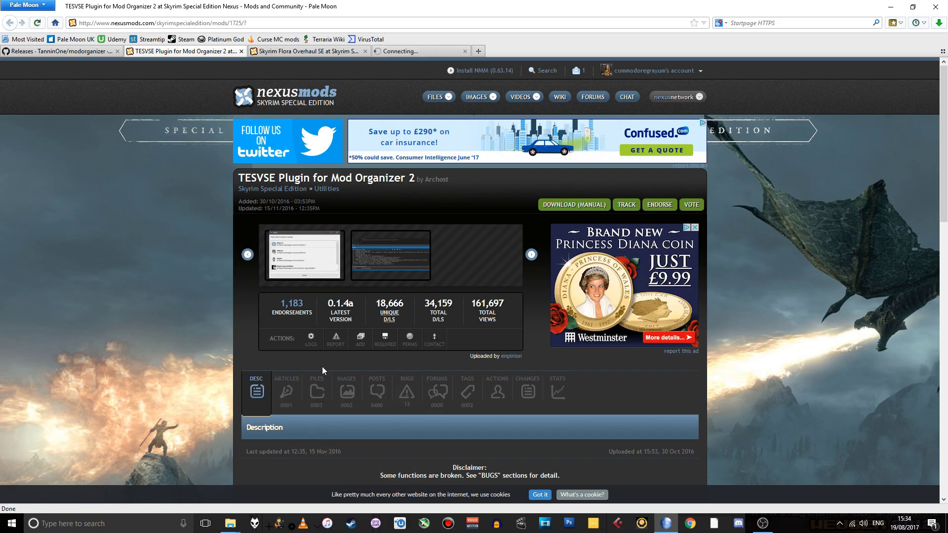
click(437, 52)
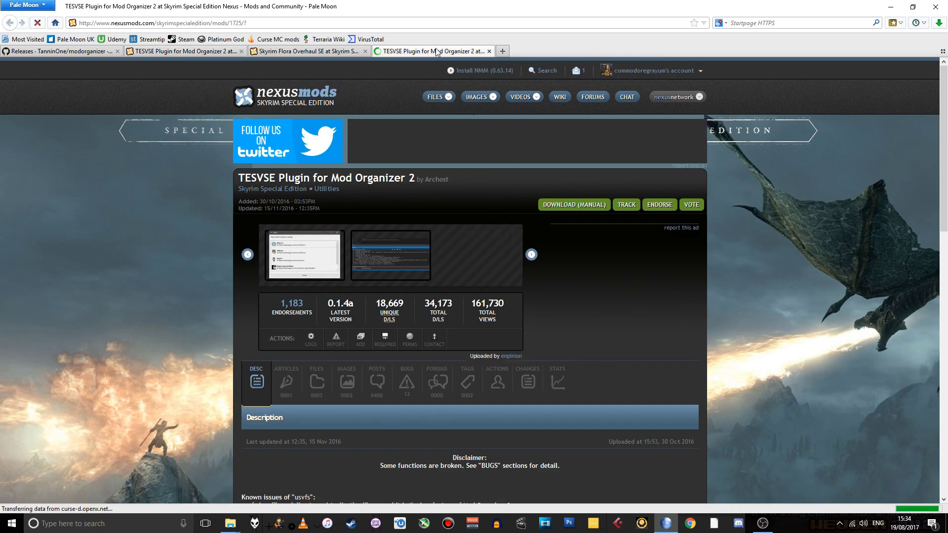
click(317, 392)
scroll(364, 313, down, 6)
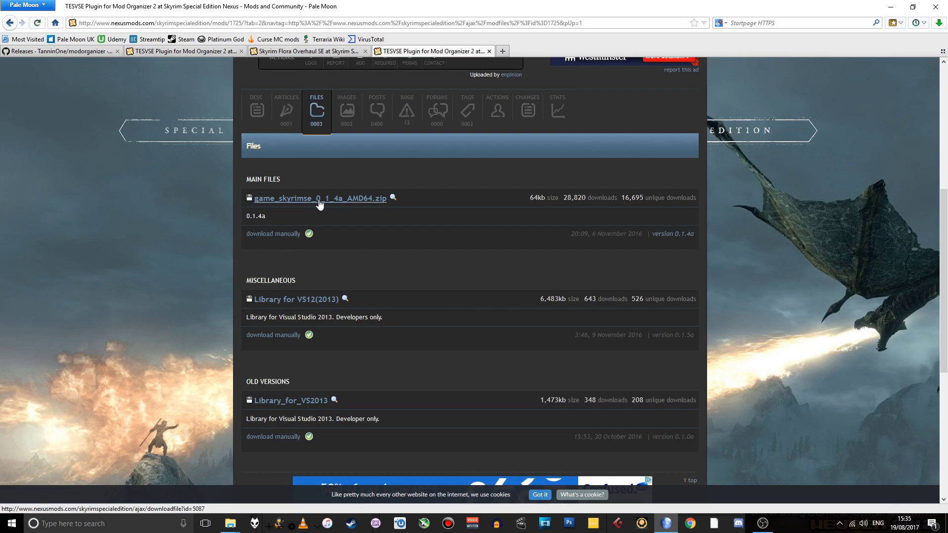
- Manually download game_skyrimse_0_1_4a_AMD64.zip into the Mod Organizer 2 folder, then minimize the browser
click(273, 234)
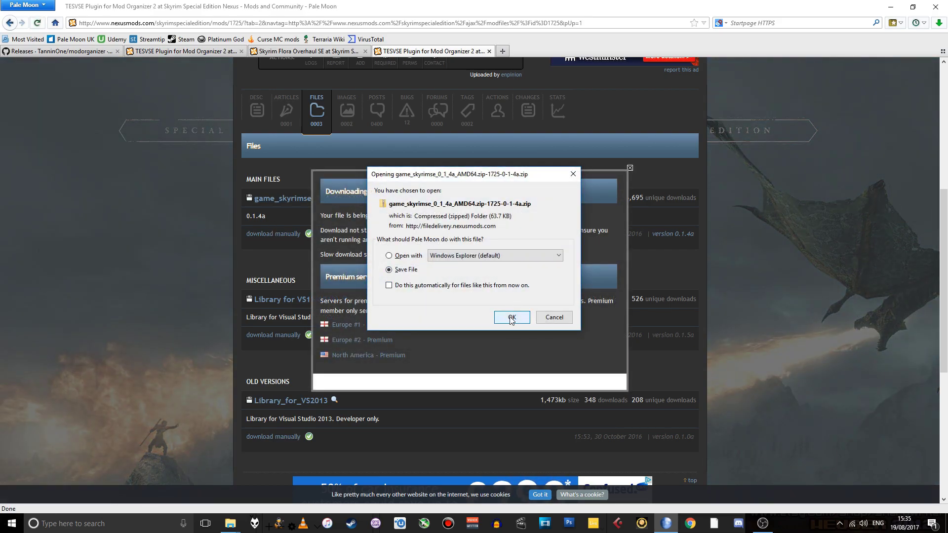
click(511, 318)
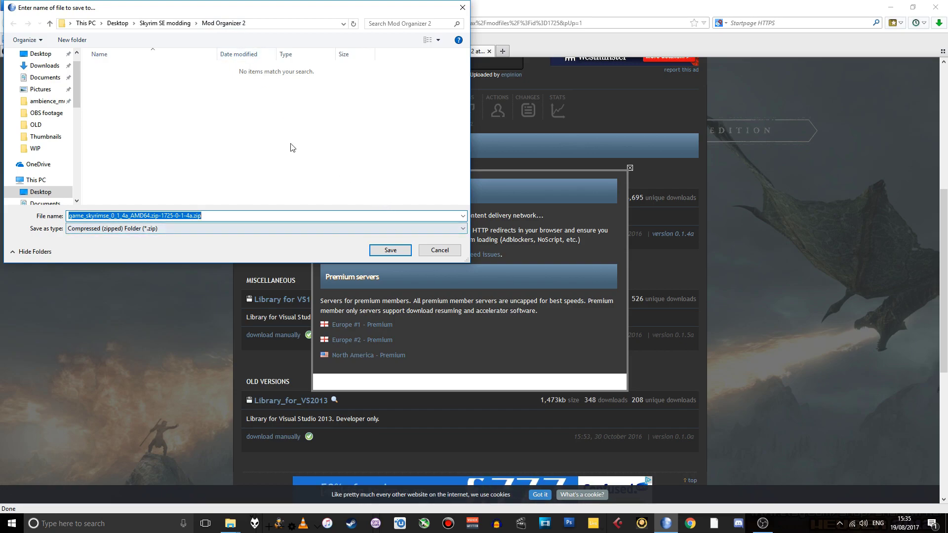
click(394, 253)
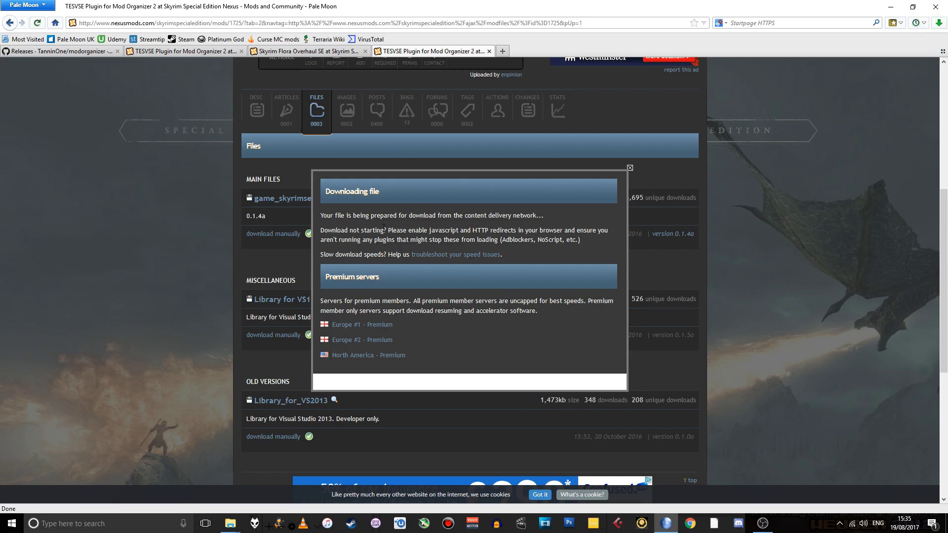
click(891, 9)
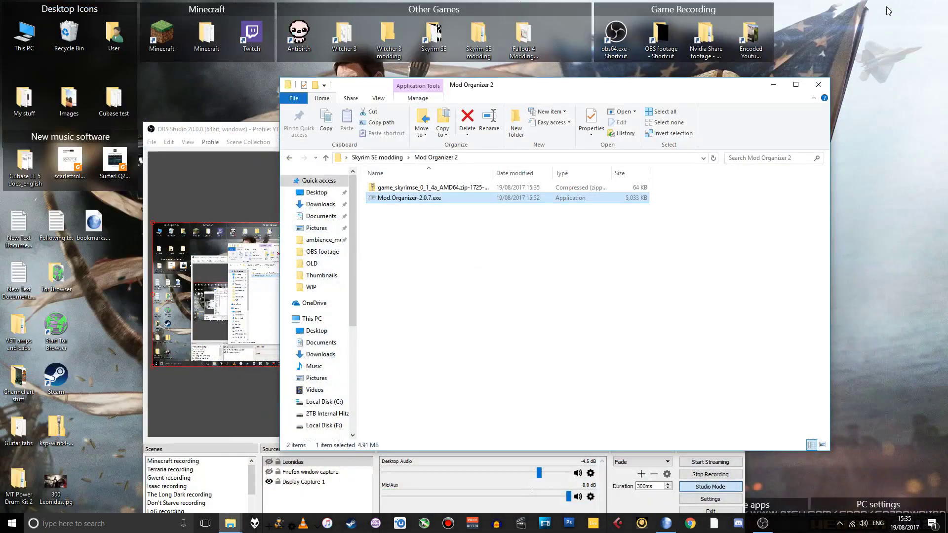
- Extract the plugin zip into its own folder with 7-Zip
double_click(479, 36)
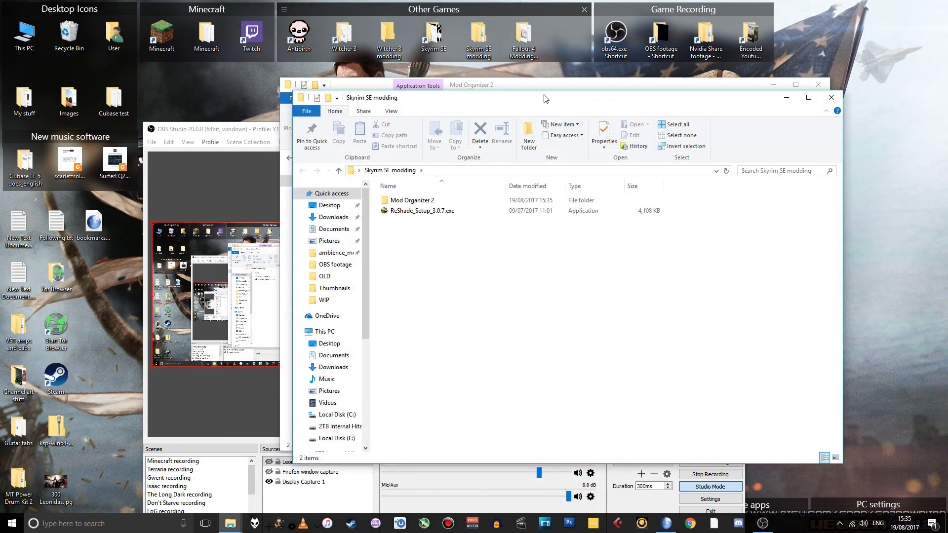
click(831, 97)
drag(516, 88, 470, 84)
right_click(326, 185)
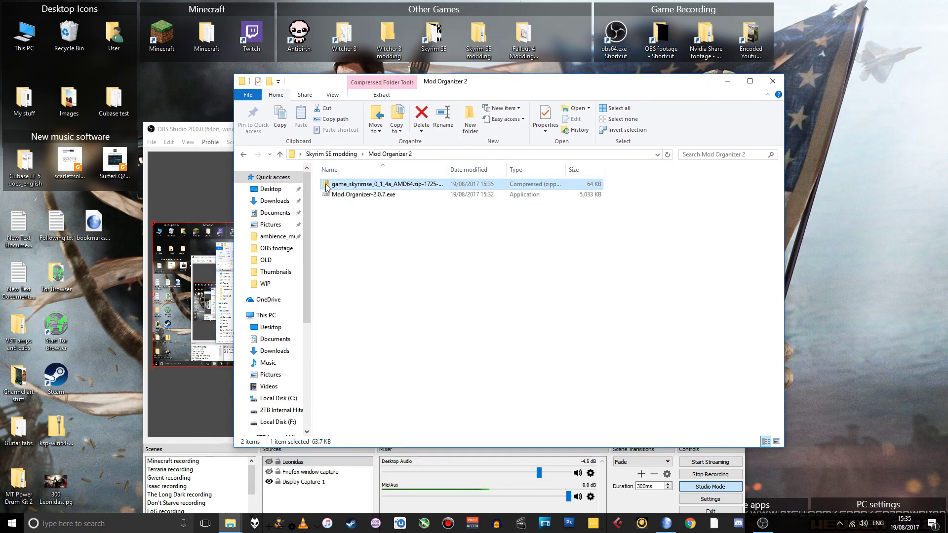
mouse_move(423, 228)
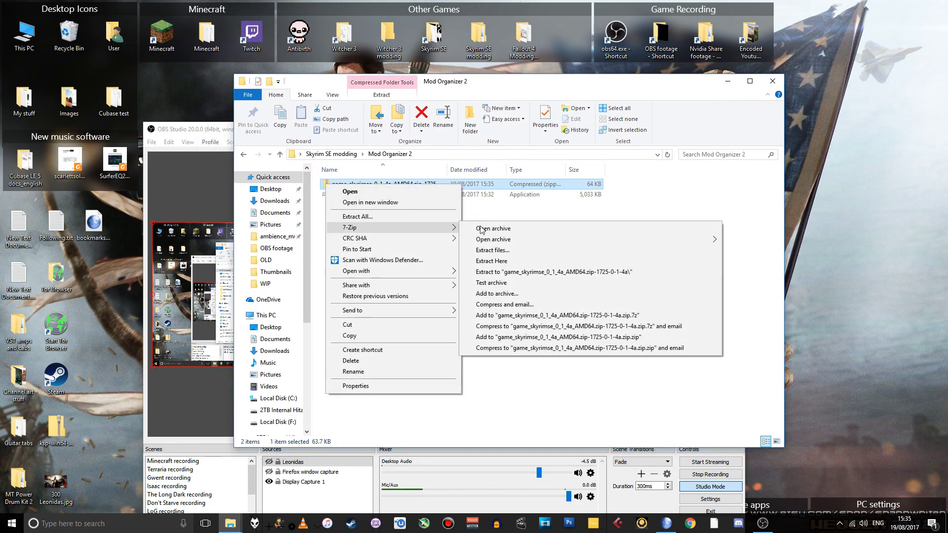
click(542, 275)
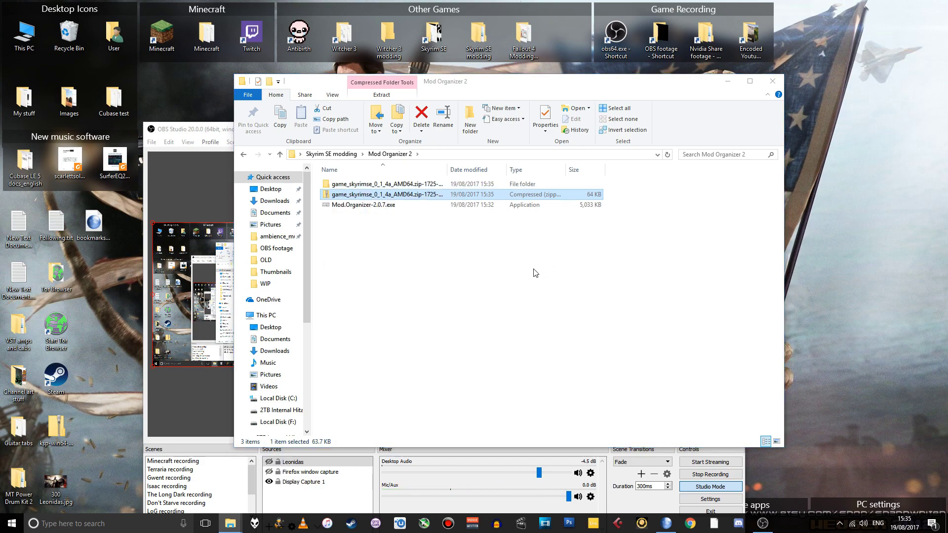
- Cut game_skyrimse.dll from the extracted folder
double_click(329, 185)
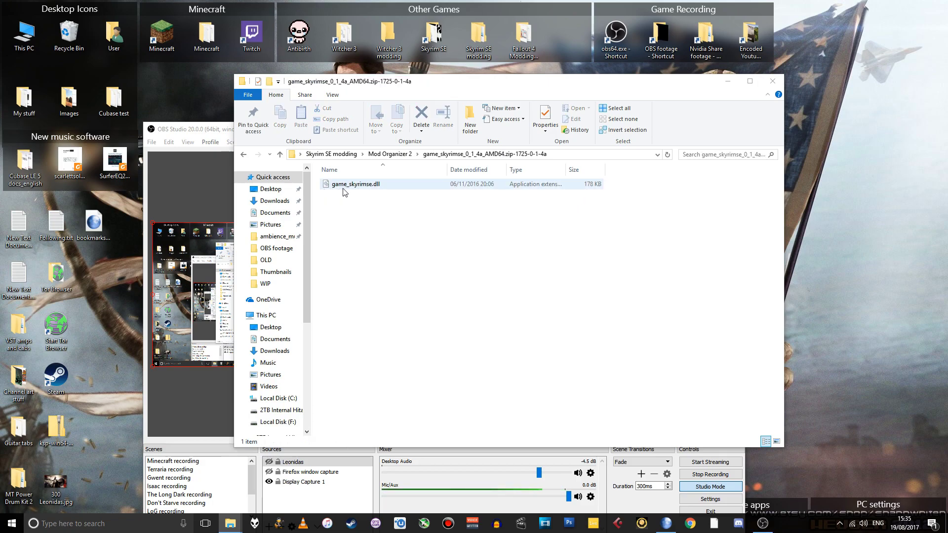
click(369, 186)
right_click(368, 185)
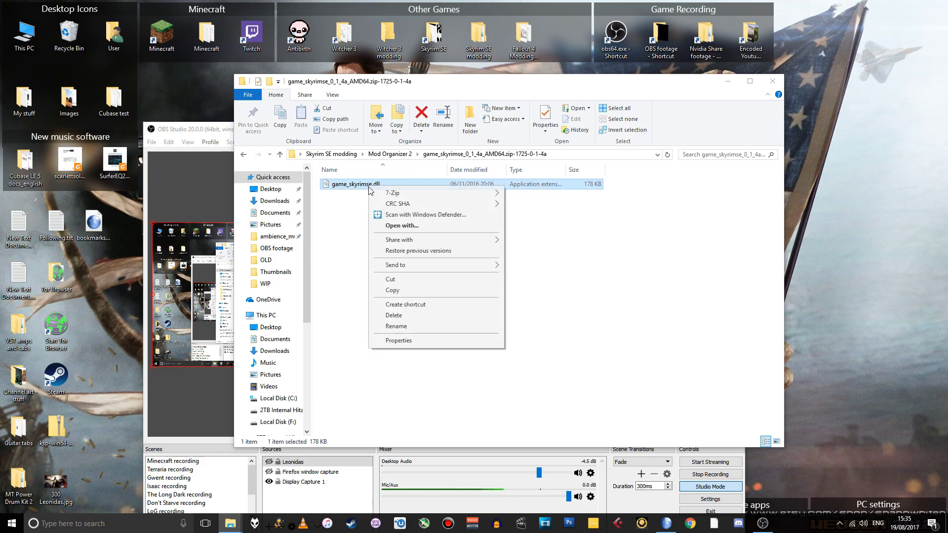
click(404, 279)
- Paste game_skyrimse.dll into Skyrim Special Edition\ModOrganizer\plugins, then return to ModOrganizer
click(782, 81)
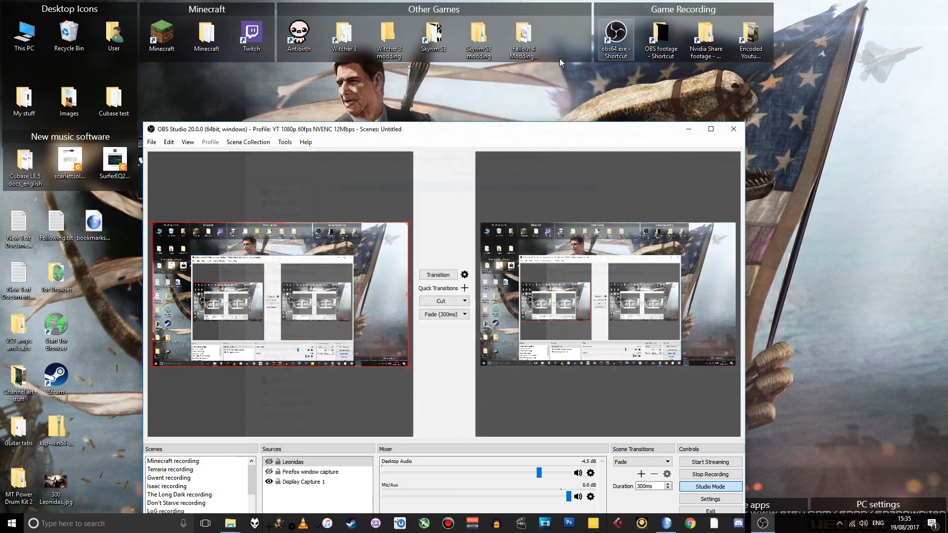
double_click(437, 37)
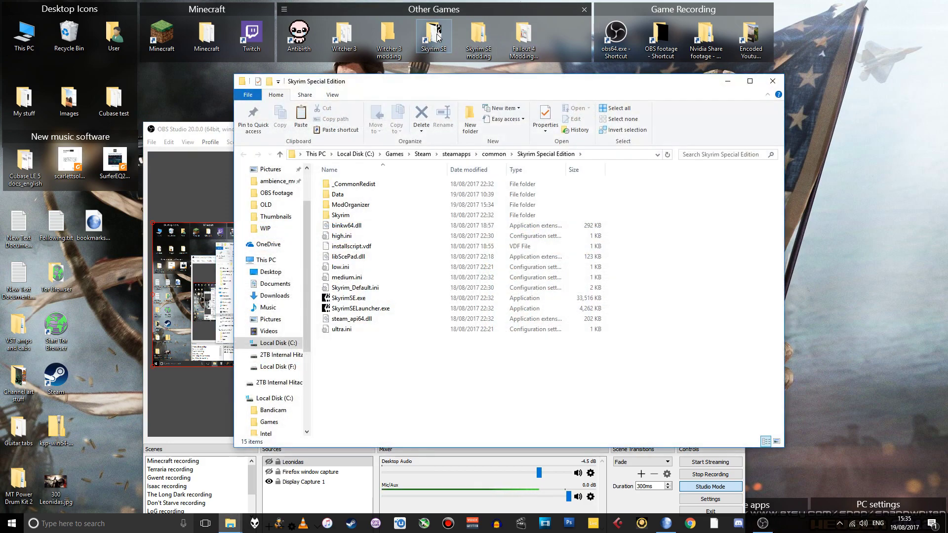
click(326, 206)
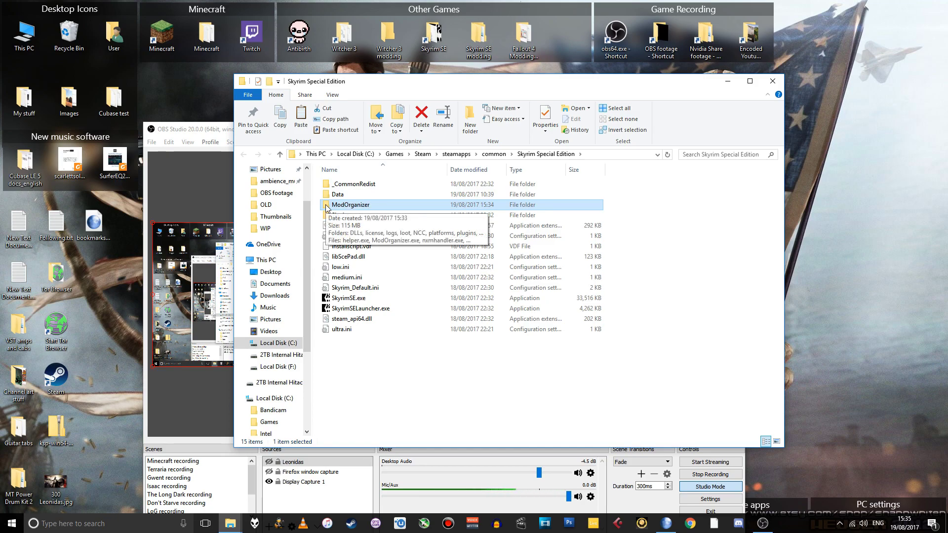
double_click(326, 206)
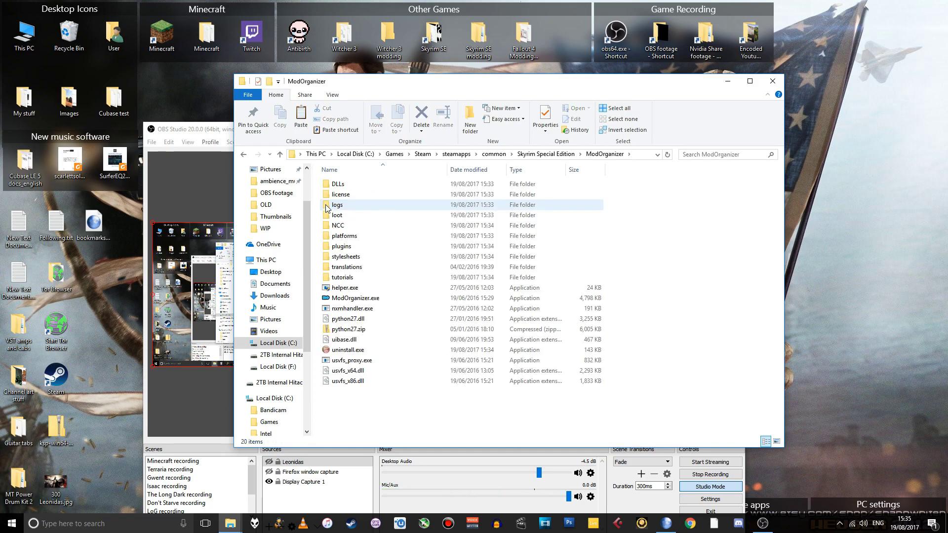
double_click(327, 247)
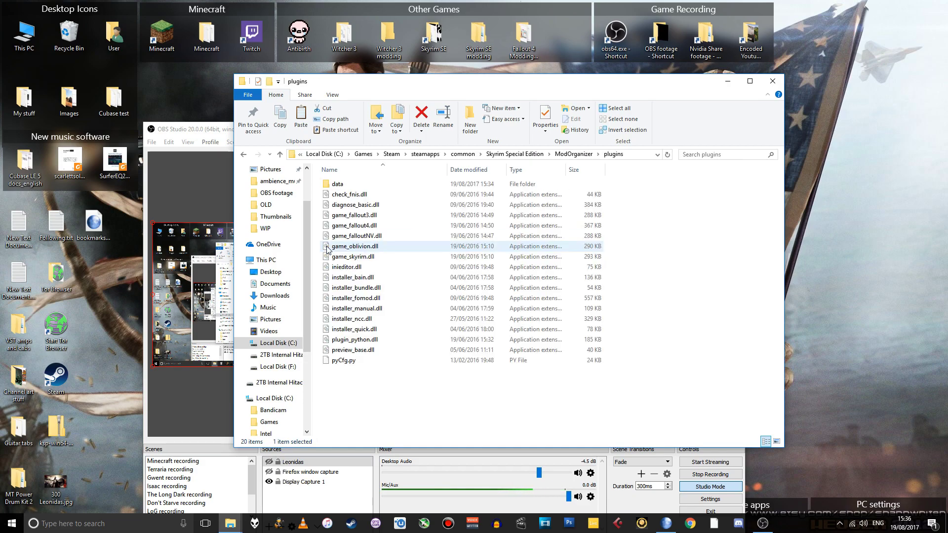
right_click(364, 403)
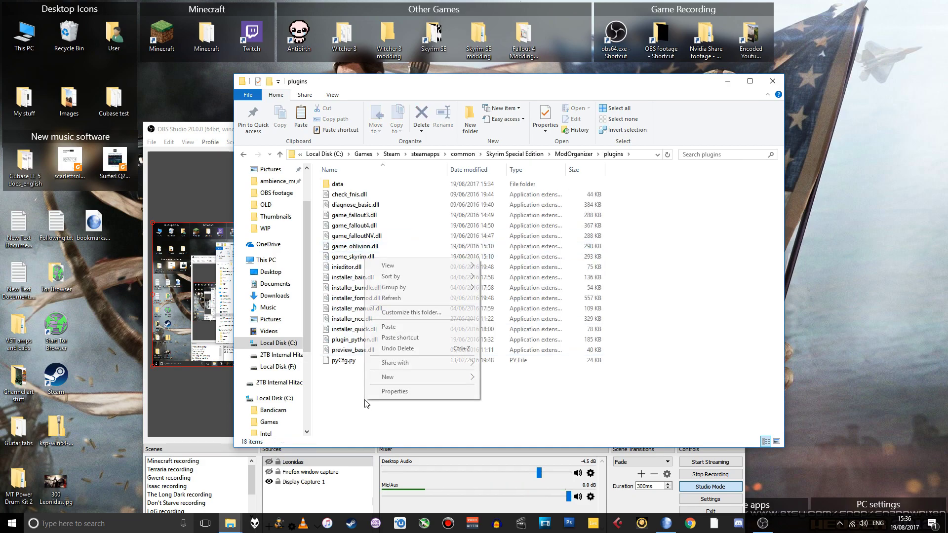
click(454, 325)
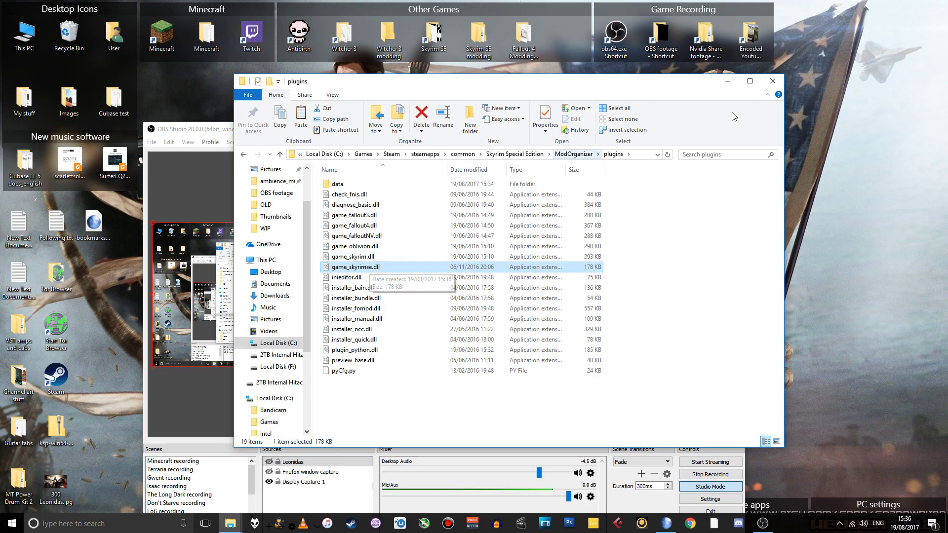
click(581, 156)
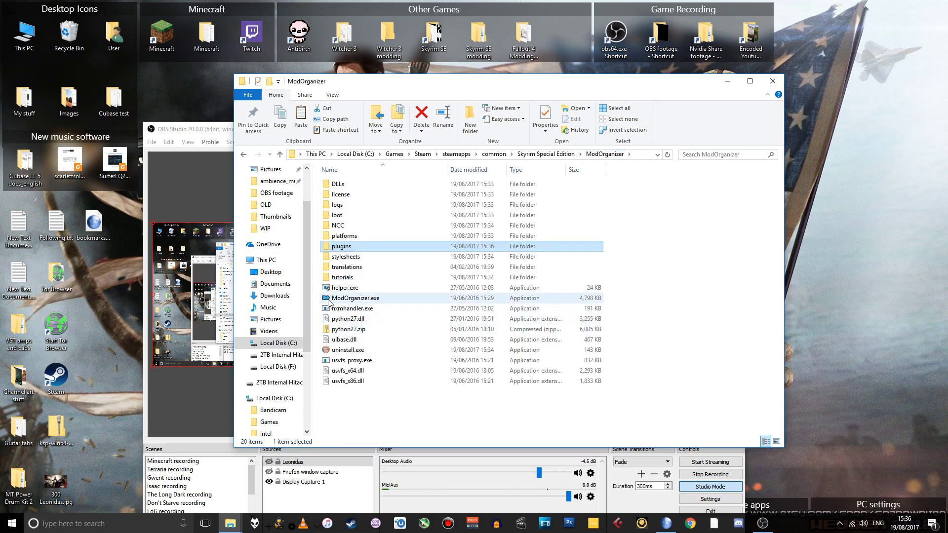
- Make a desktop shortcut to ModOrganizer.exe, place it in the Other Games fence, and close Explorer
click(353, 298)
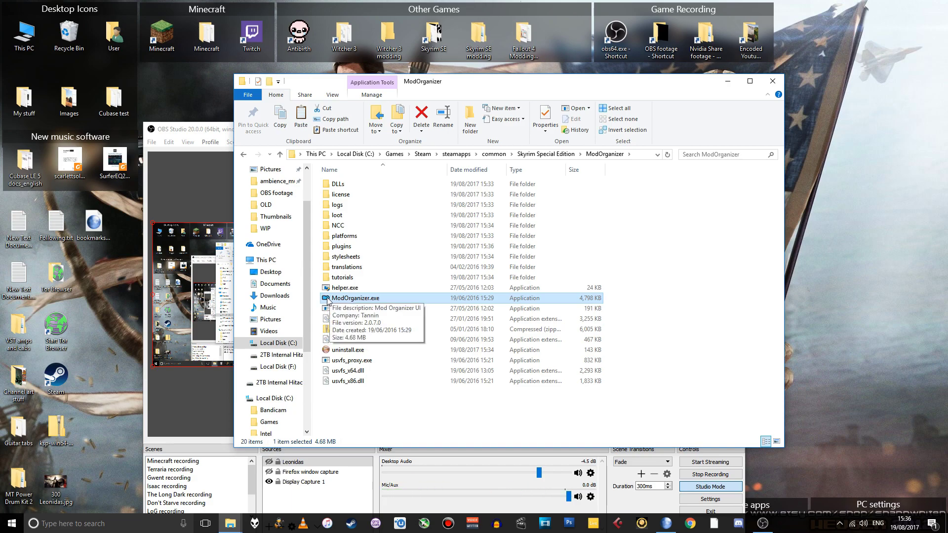
drag(328, 301, 107, 337)
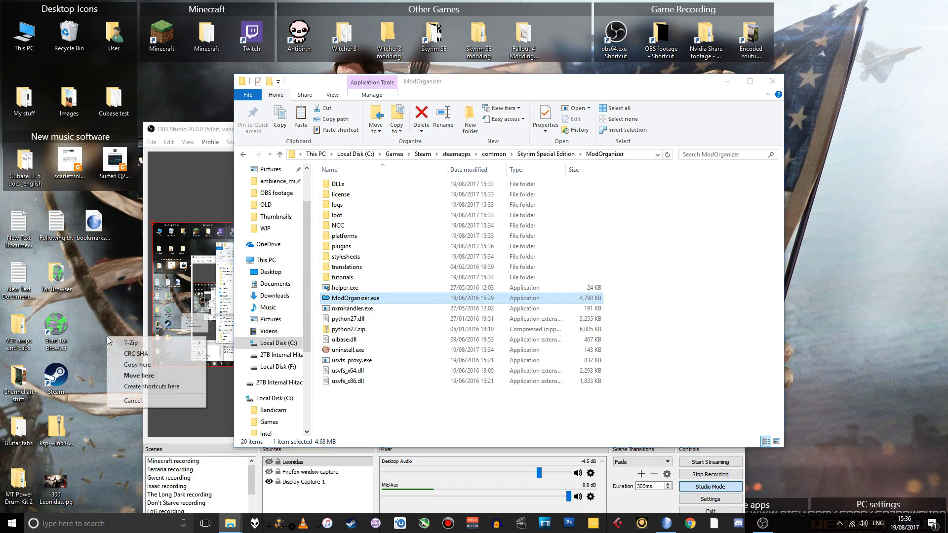
click(149, 386)
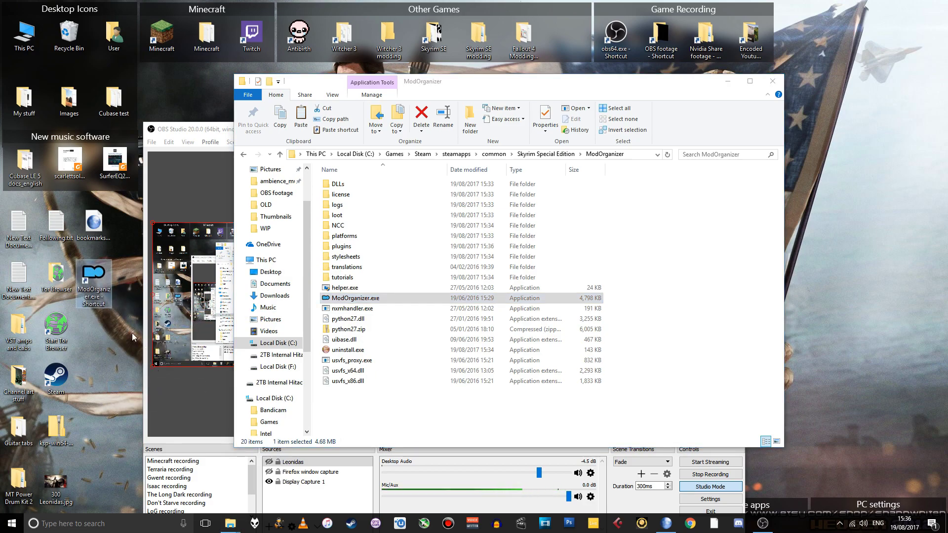
drag(91, 280, 436, 38)
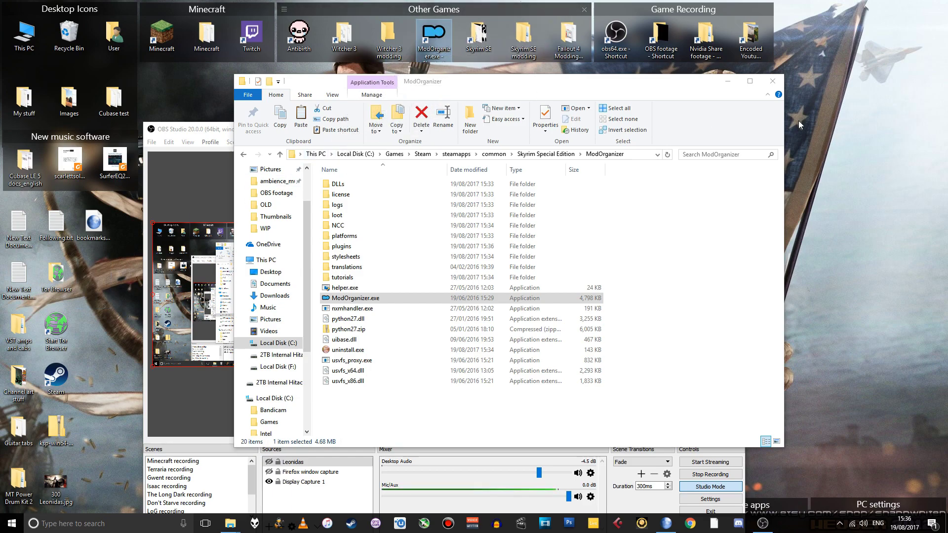
click(773, 81)
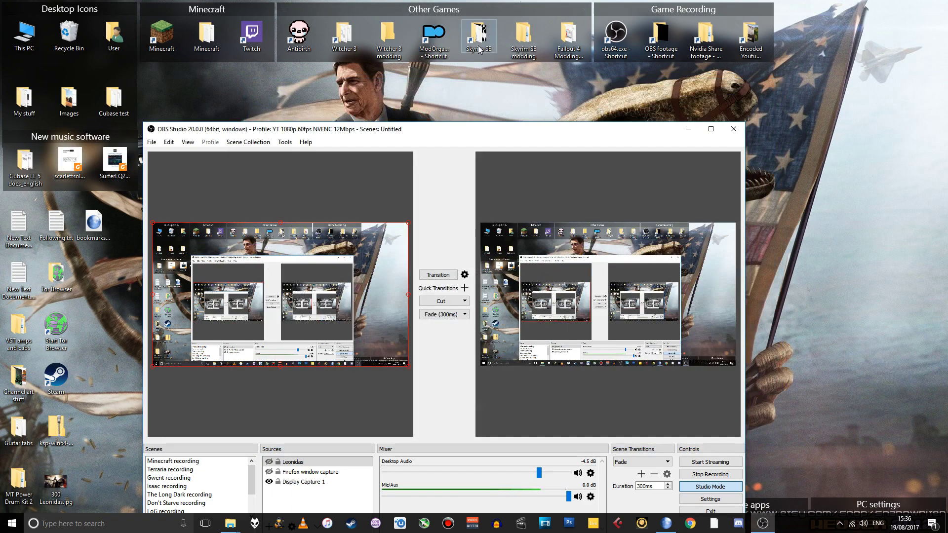
- Launch Mod Organizer from the new shortcut as a Portable instance and decline the tutorial
double_click(435, 36)
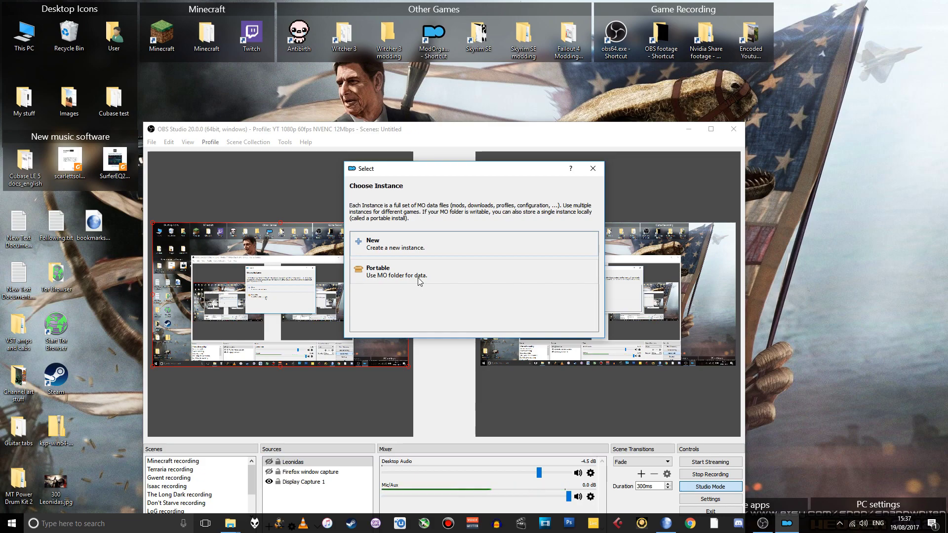
click(382, 270)
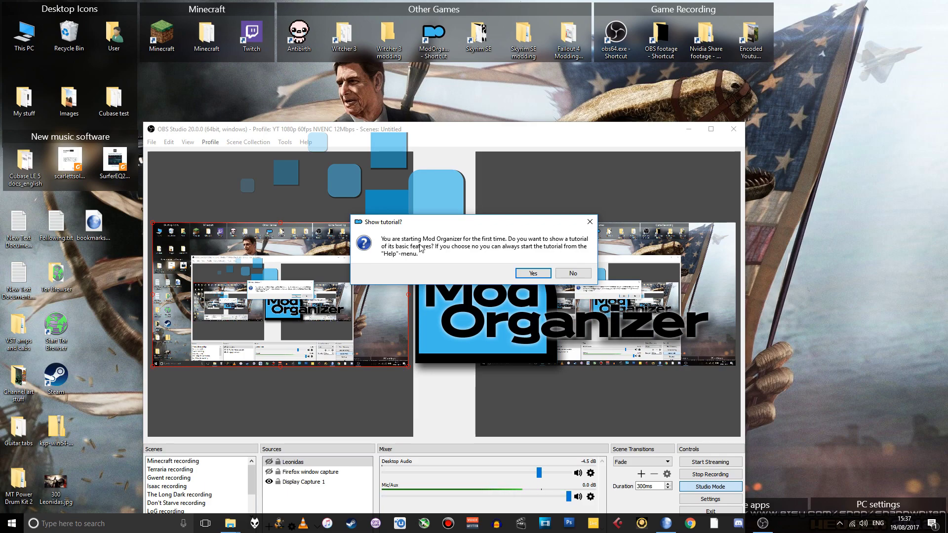
click(579, 275)
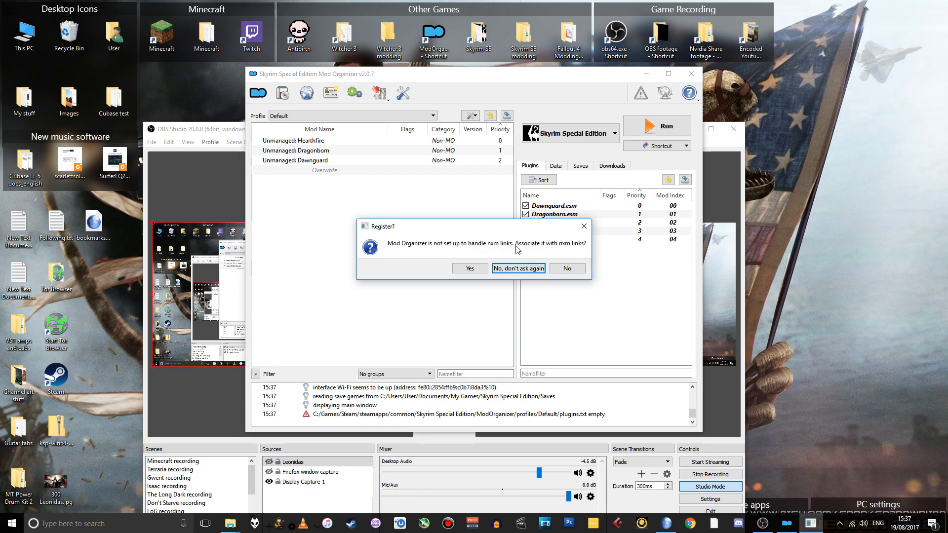
- Decline nxm-link registration and keep Skyrim Special Edition as the selected executable
click(568, 269)
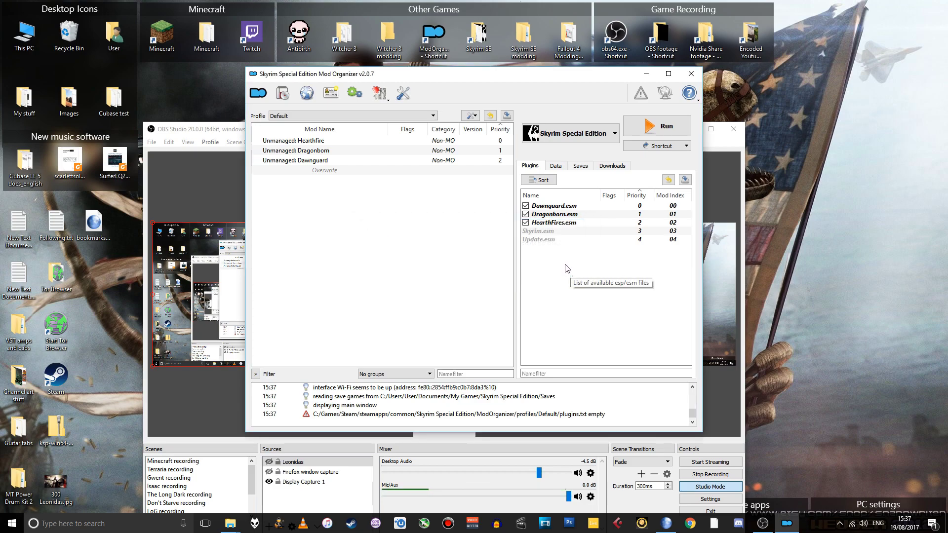
click(611, 131)
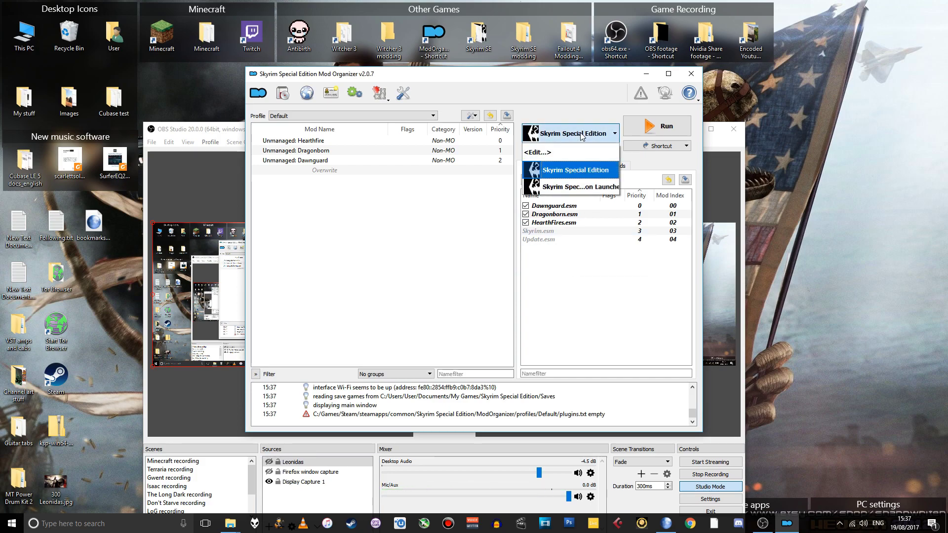
click(565, 141)
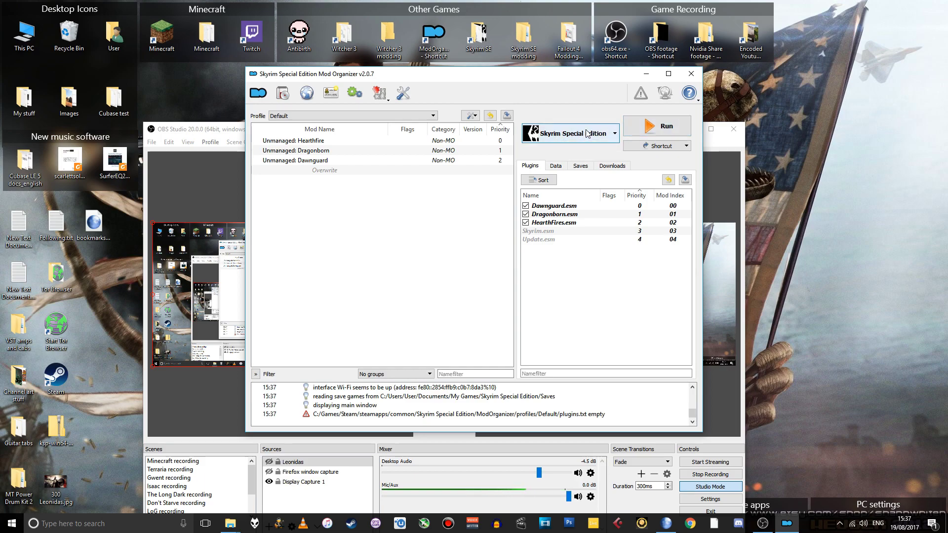
click(568, 135)
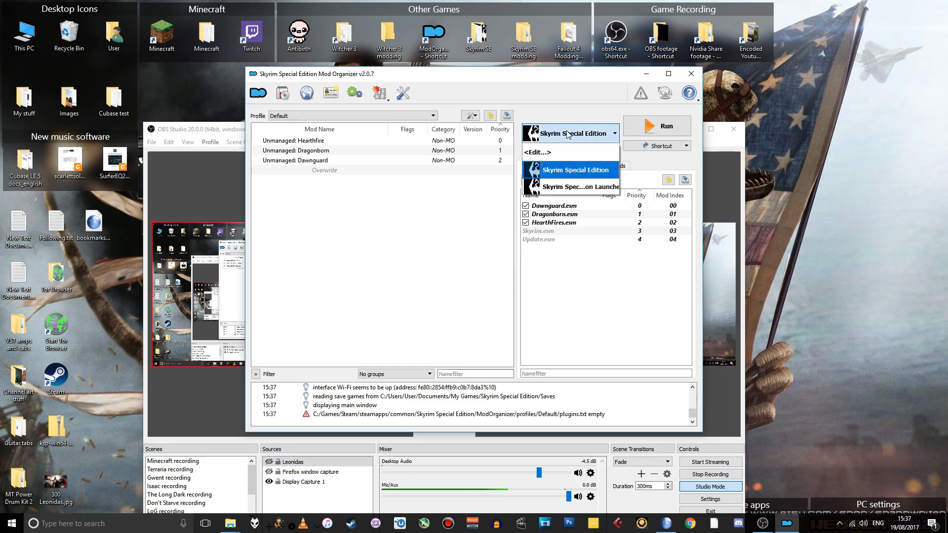
click(568, 134)
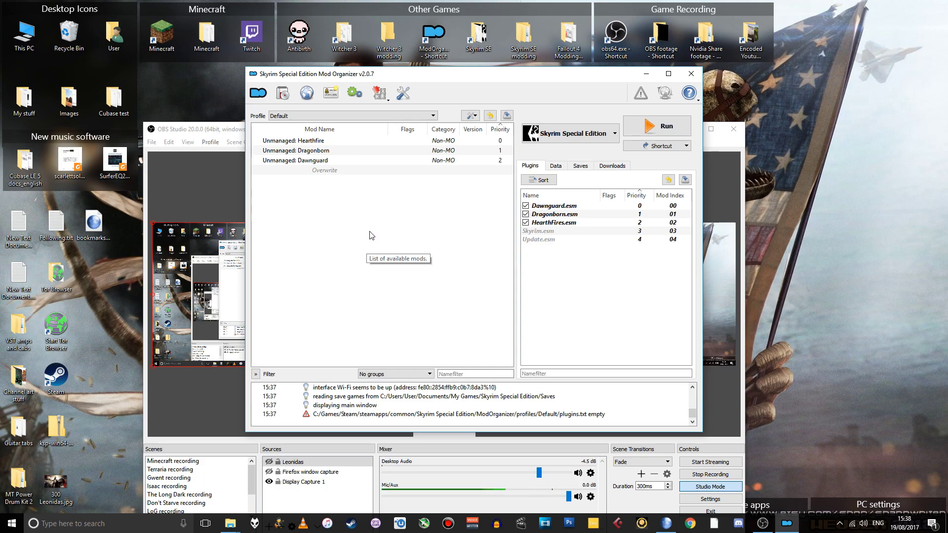
- Open the Install Mod picker to choose a mod archive
click(283, 94)
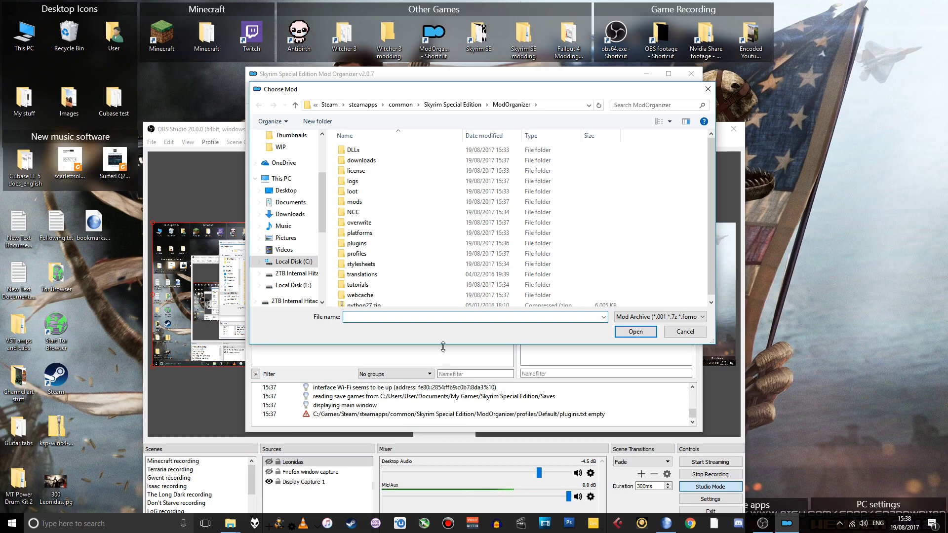
- On the Skyrim Flora Overhaul SE Nexus page, view the Files tab and download the main v2.72a file
click(667, 523)
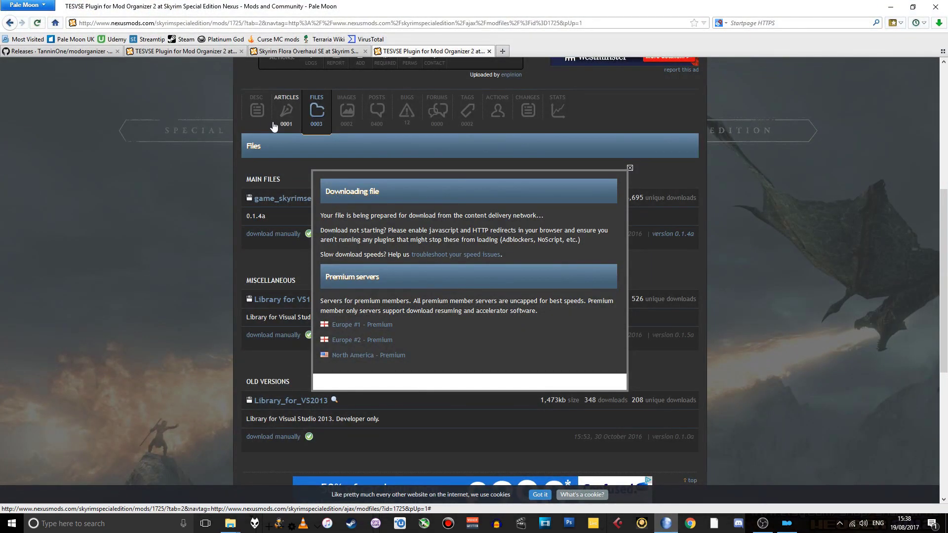
click(293, 53)
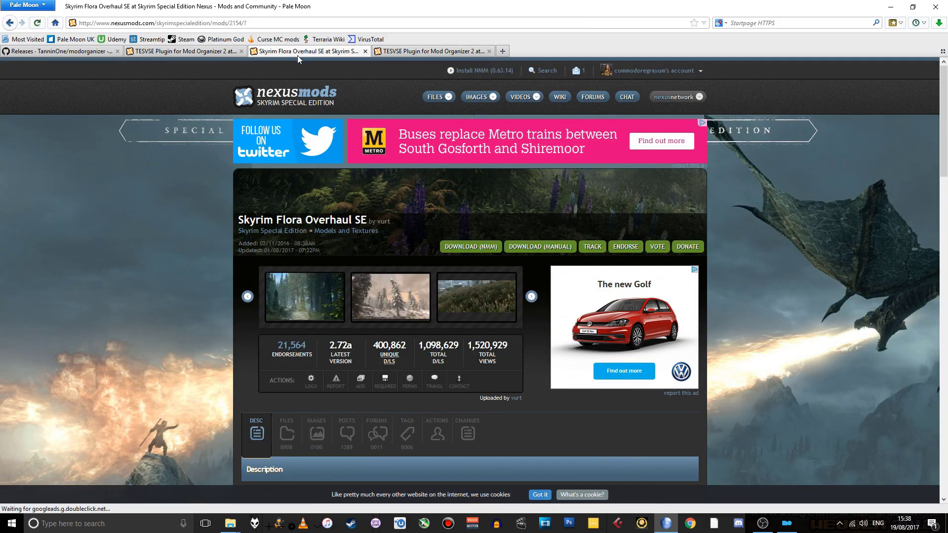
scroll(171, 143, down, 2)
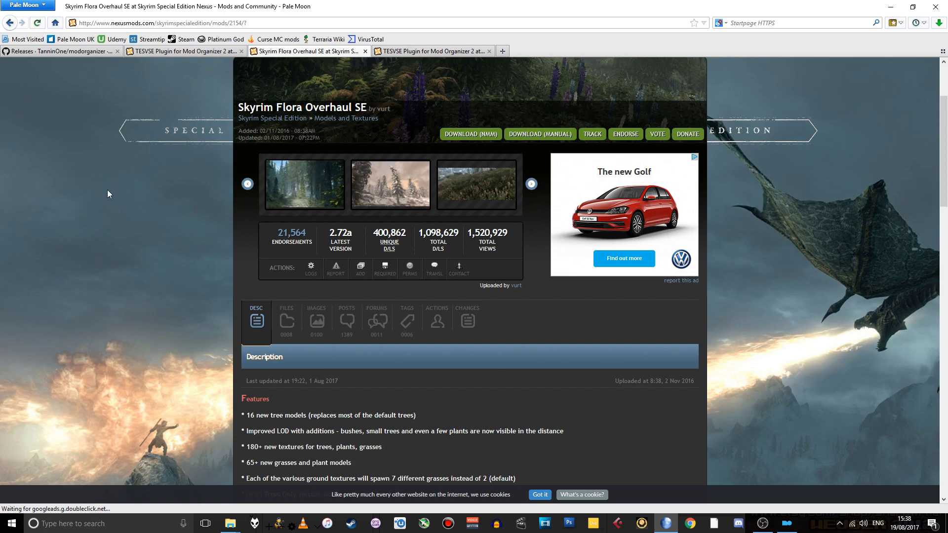
scroll(111, 189, down, 3)
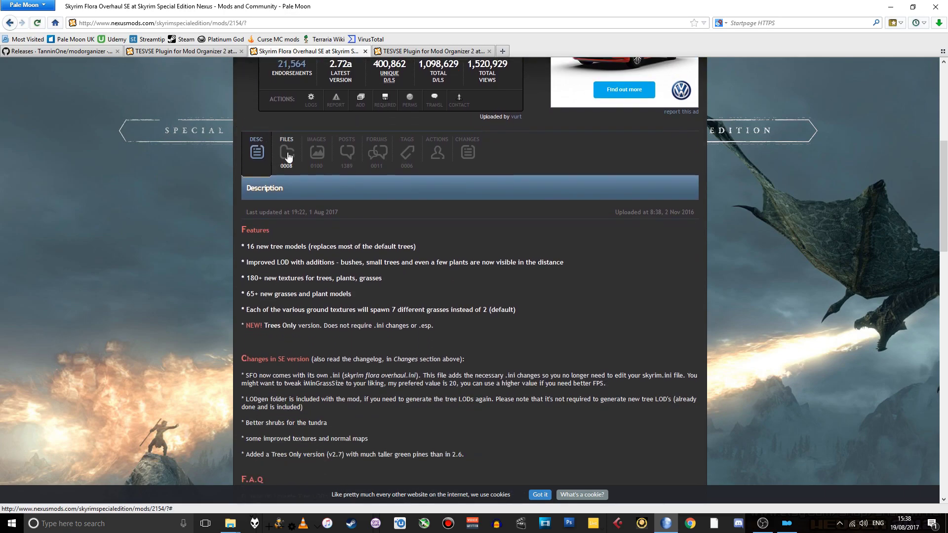
click(289, 157)
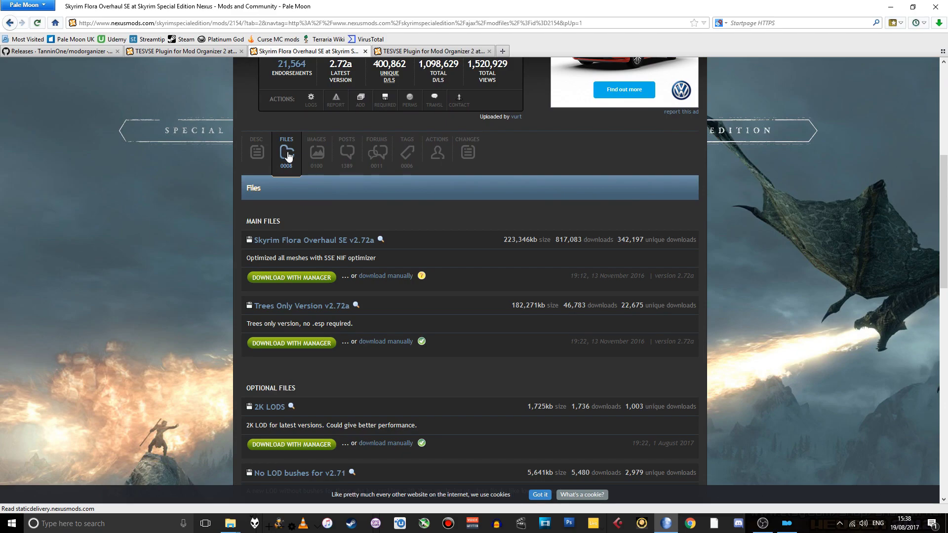
click(391, 278)
- Move the Skyrim Flora Overhaul SE v2.72a .rar from D:\Mod Organizer downloads\Skyrim SE\OLD up into Skyrim SE
mouse_move(771, 518)
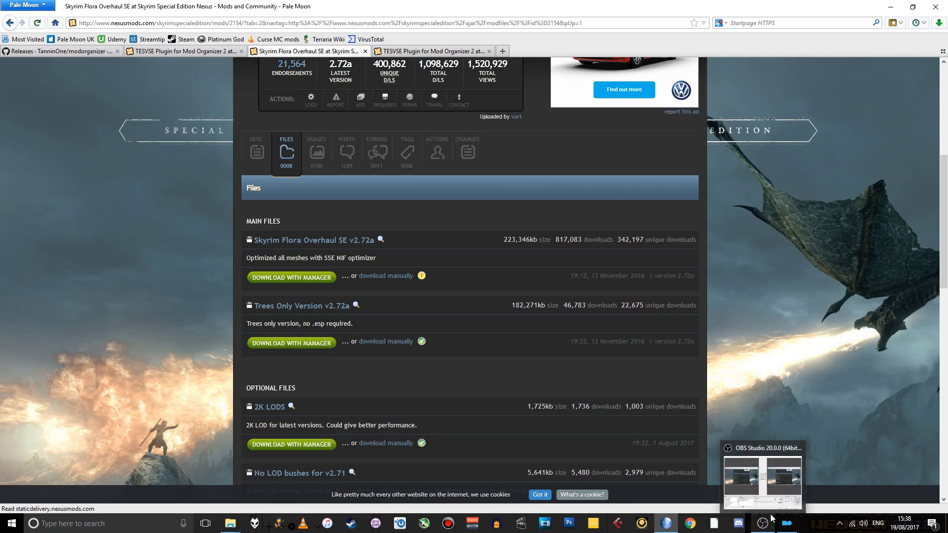
click(787, 523)
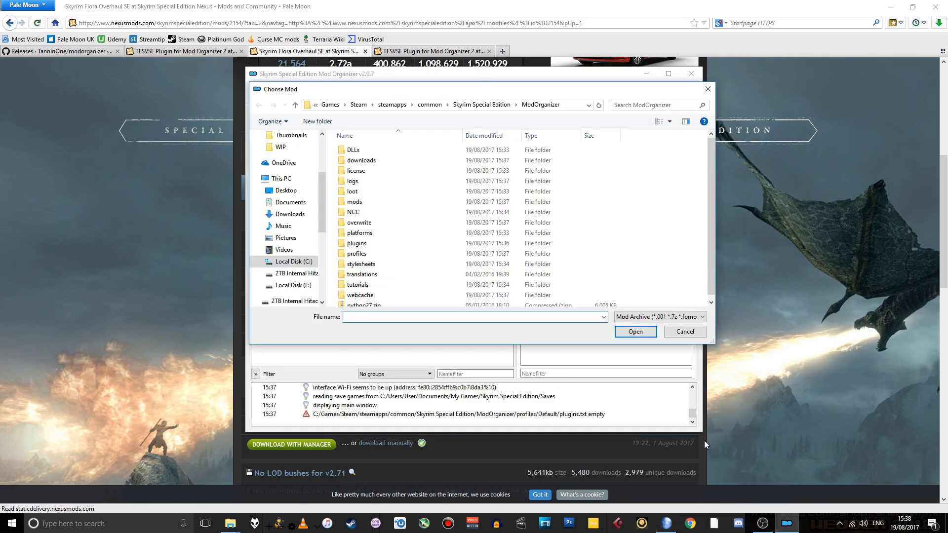
click(269, 275)
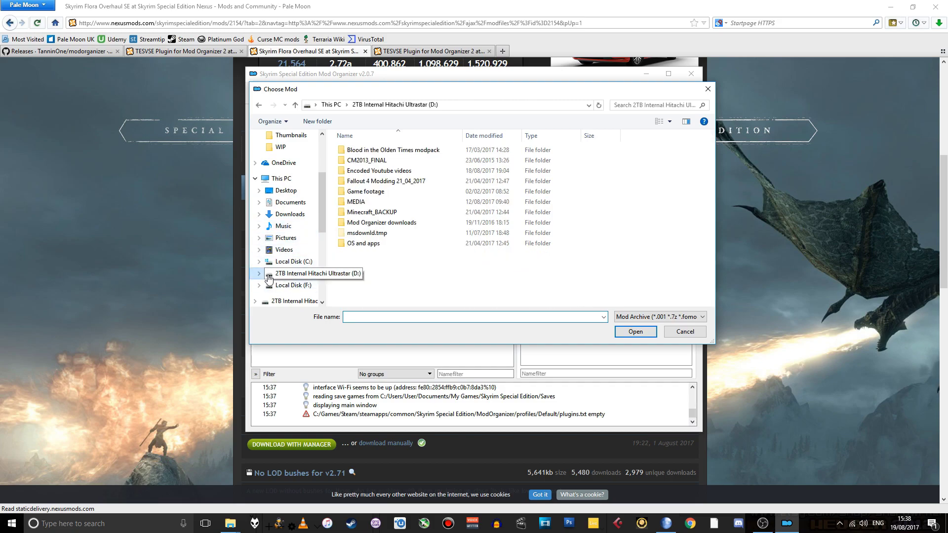
double_click(344, 223)
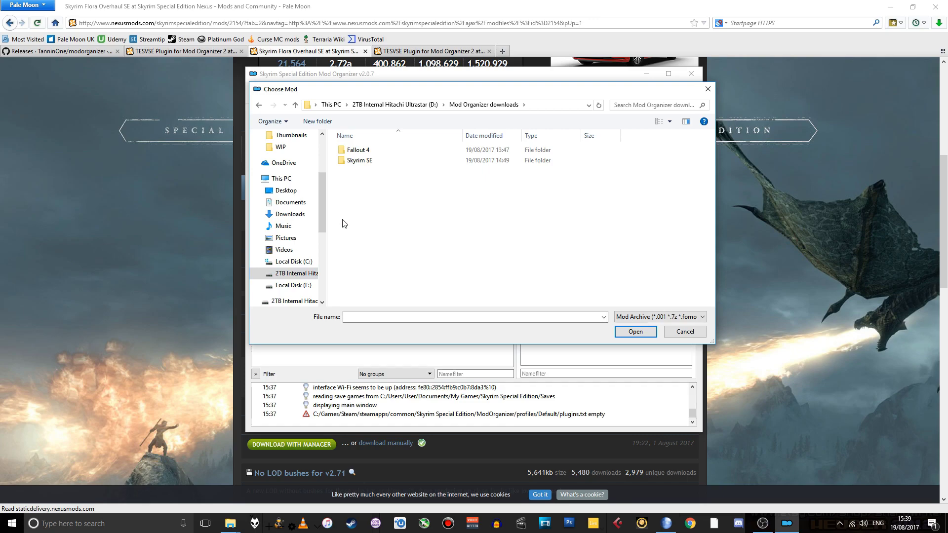
double_click(342, 162)
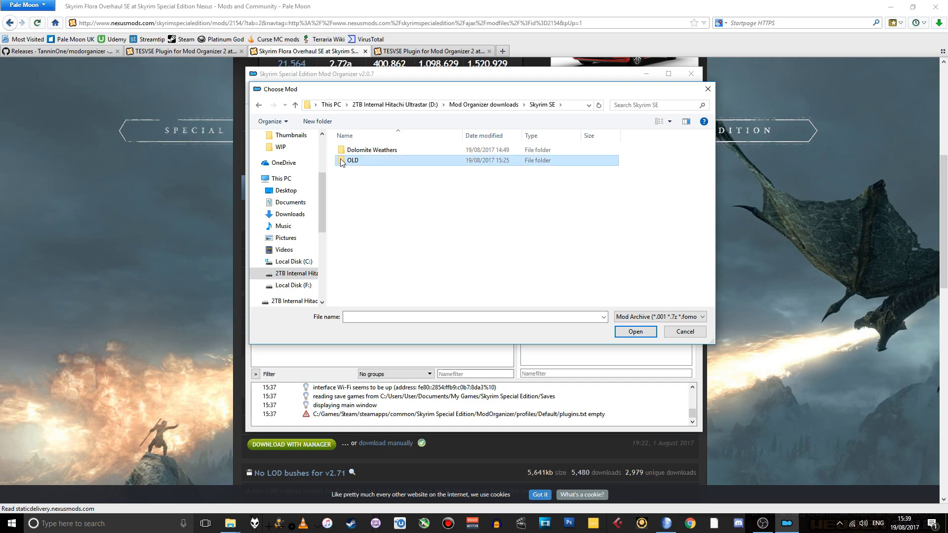
double_click(341, 163)
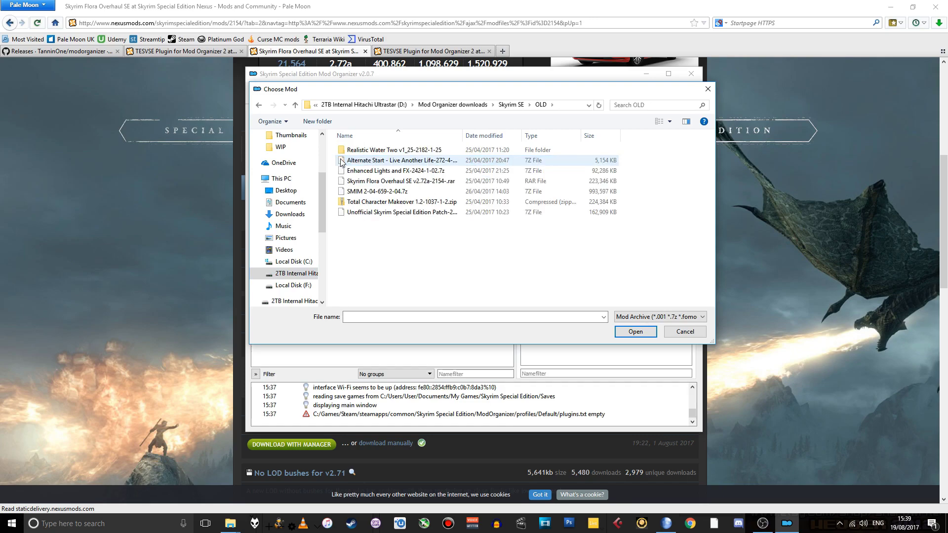
click(380, 182)
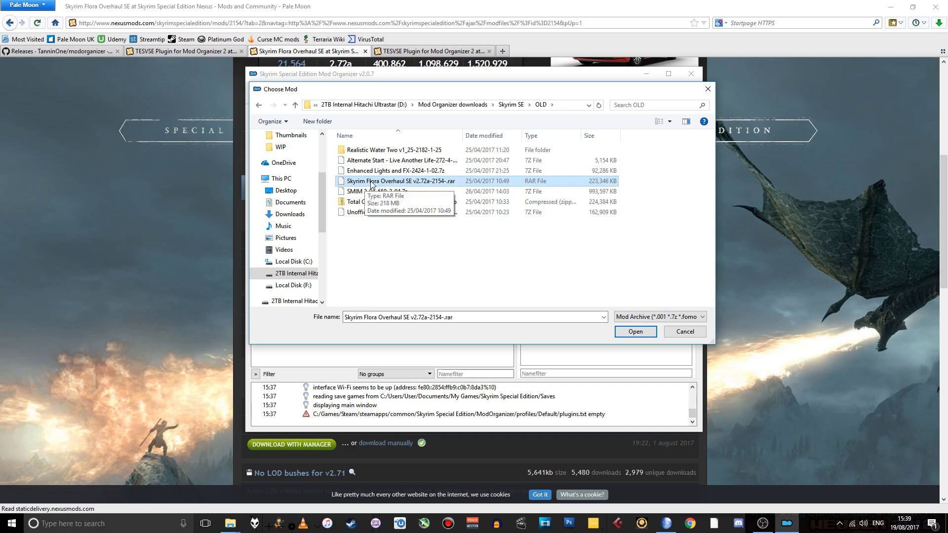
click(513, 105)
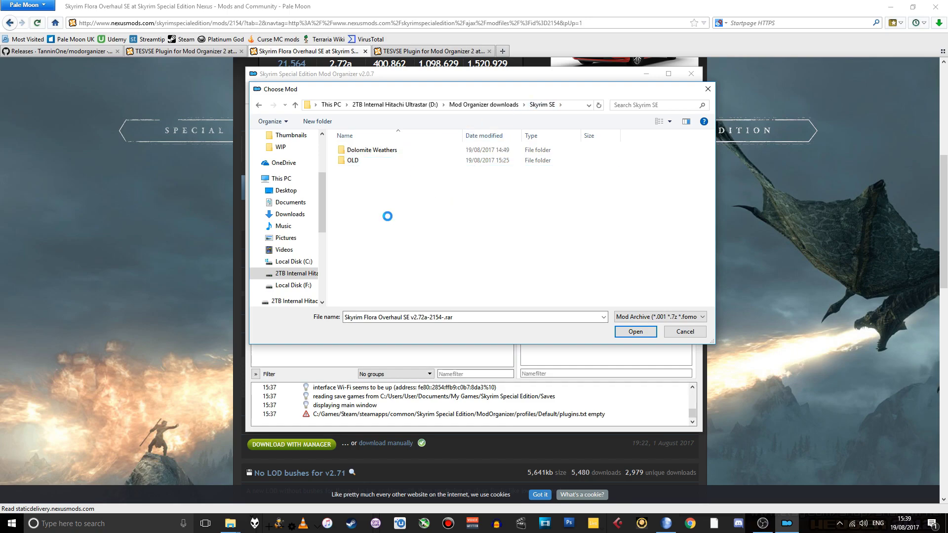
key(ctrl+v)
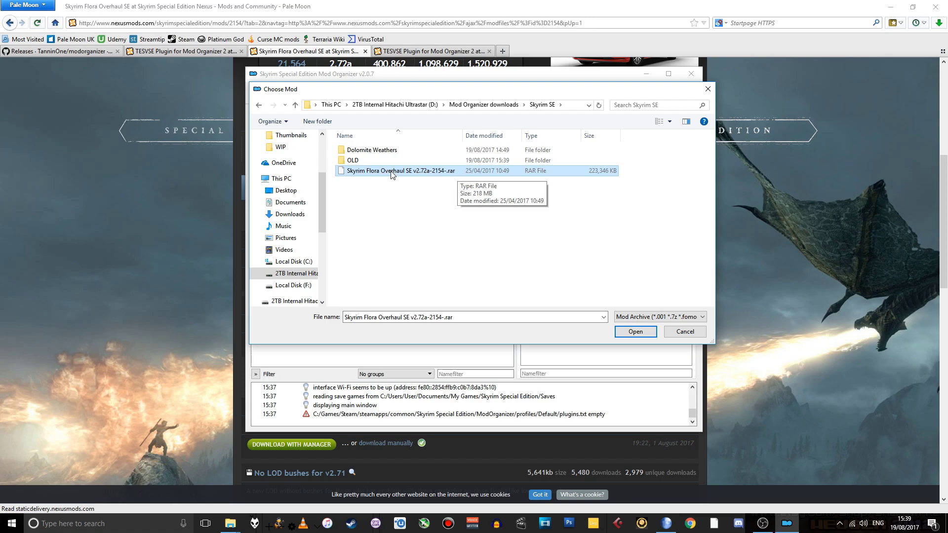
- Open the Flora Overhaul v2.72a archive and choose Manual installation
click(629, 331)
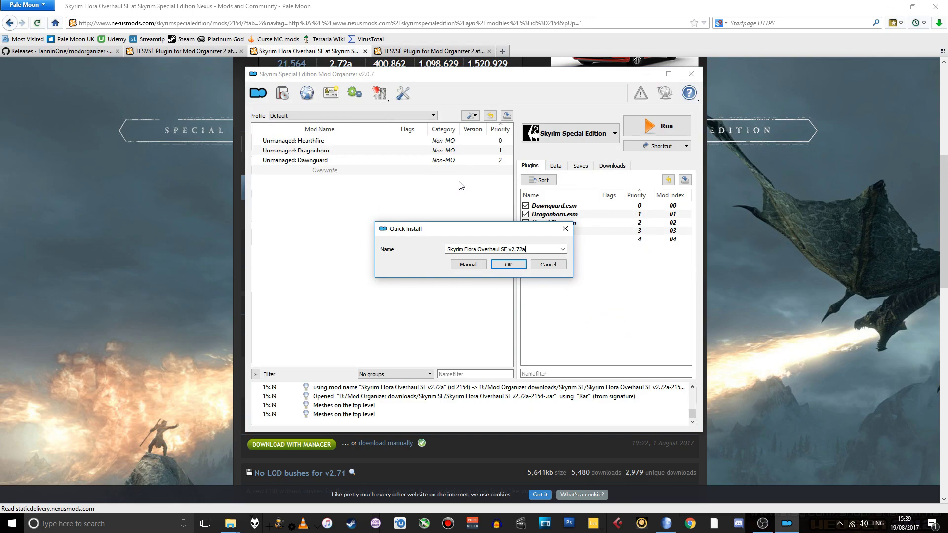
click(464, 267)
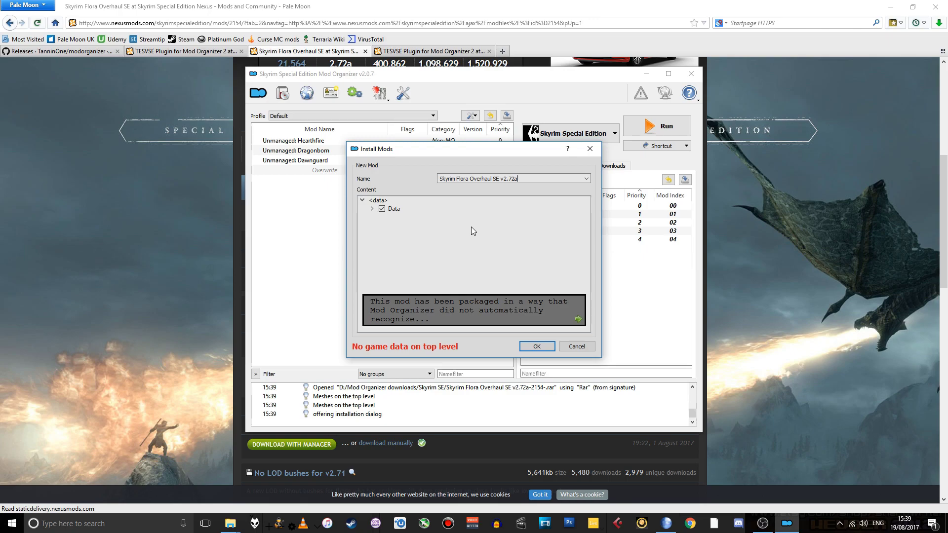
- Advance through all six installer tutorial hints until the overlay closes
click(576, 317)
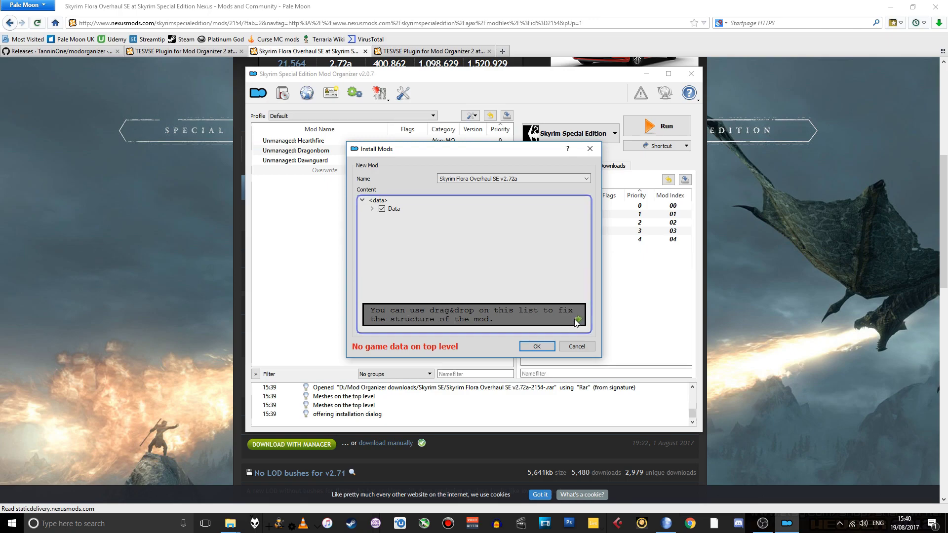
click(577, 318)
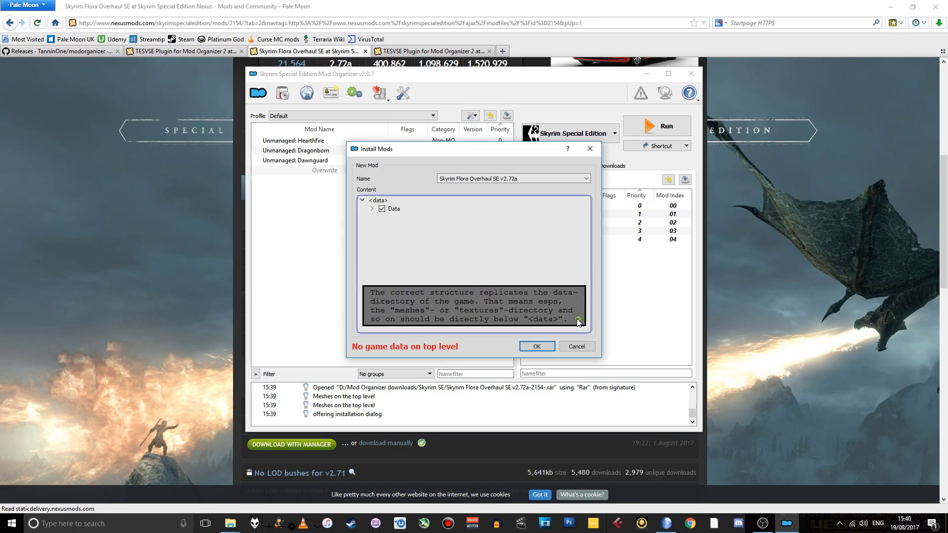
click(577, 319)
click(577, 319)
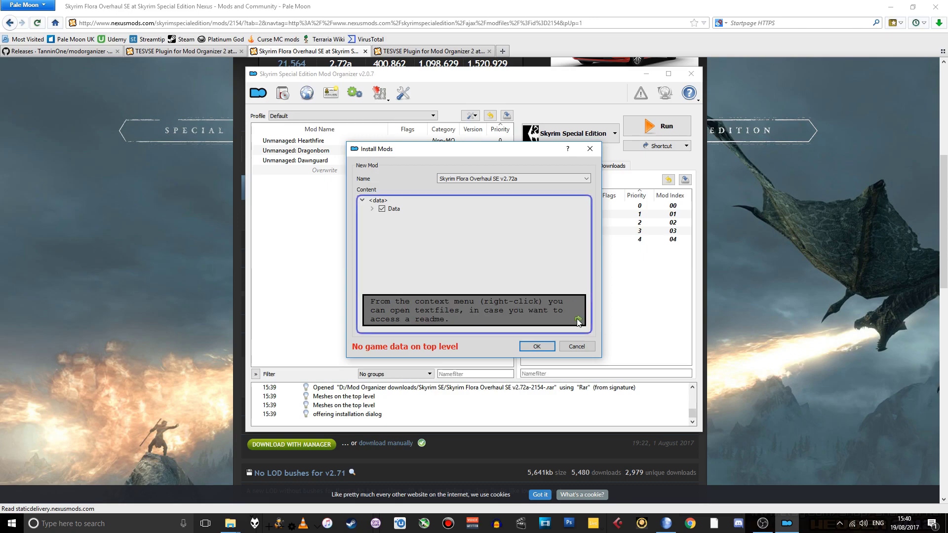
click(577, 319)
click(577, 319)
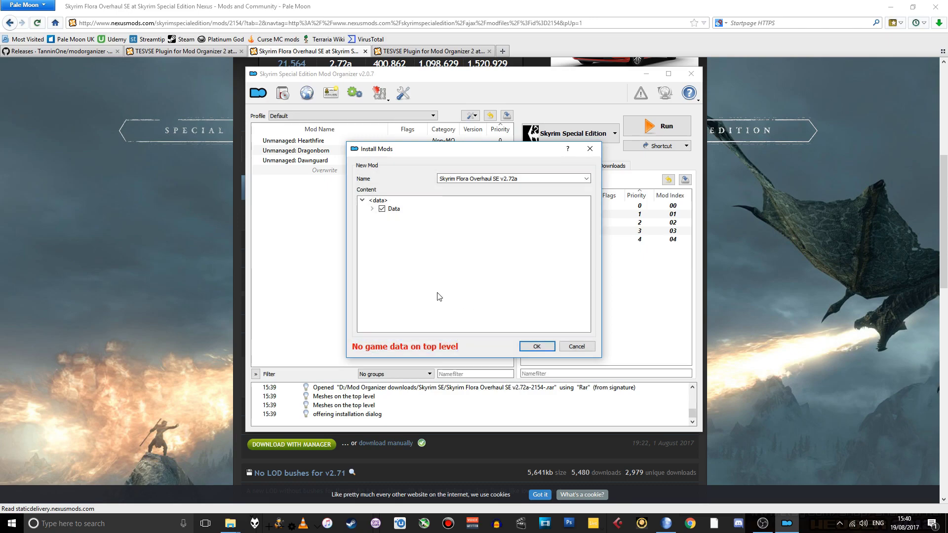
mouse_move(374, 350)
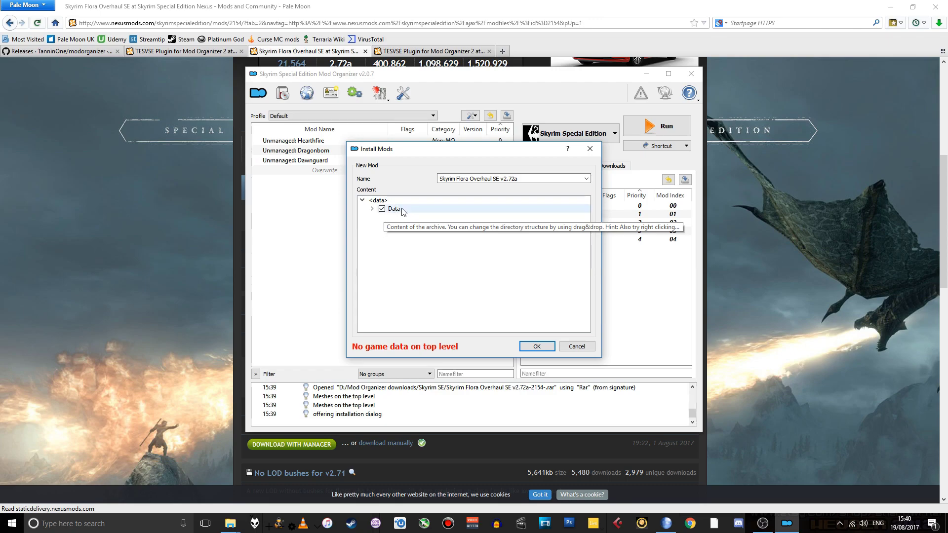
- Move Meshes, Textures, the esp and ini from Data up to <data>, then untick Data
click(372, 209)
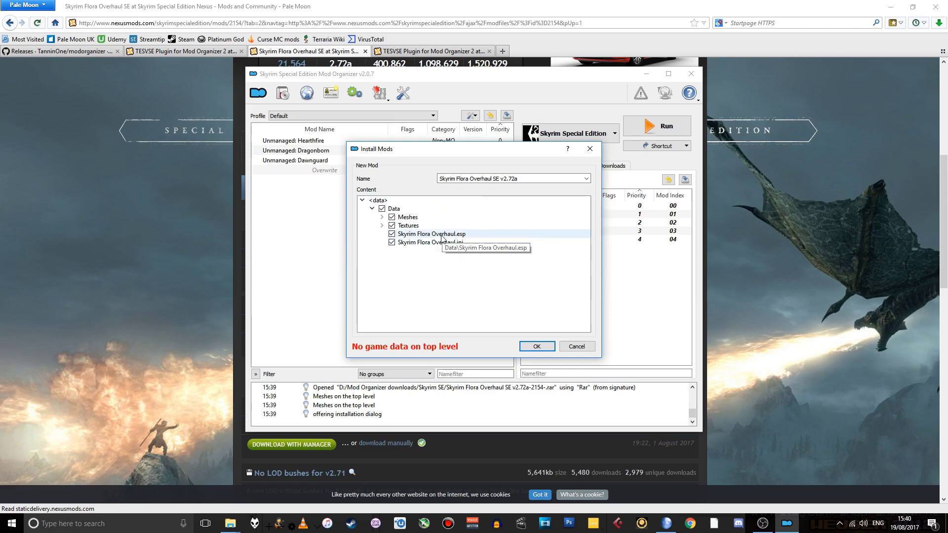
drag(415, 217, 398, 201)
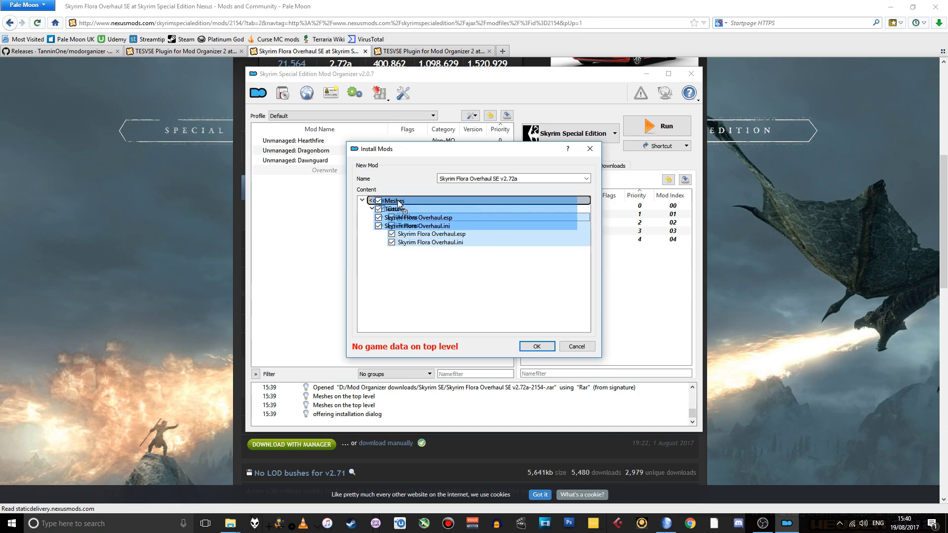
drag(398, 201, 398, 201)
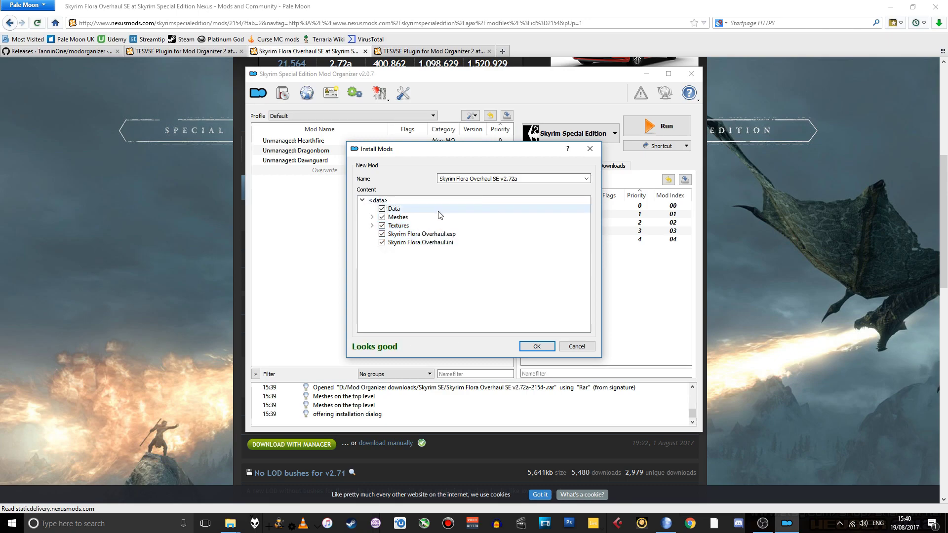
click(382, 208)
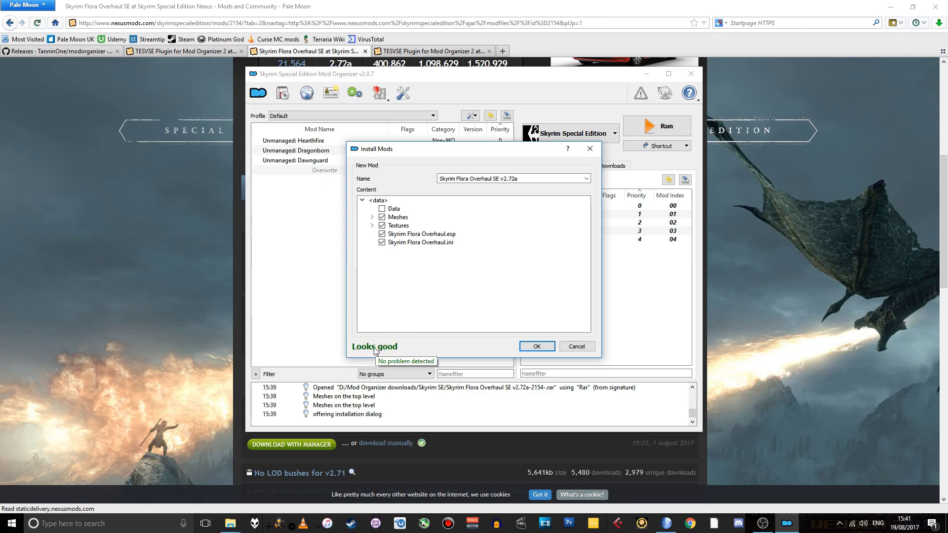
- Confirm the Install Mods dialog to install Skyrim Flora Overhaul SE v2.72a
click(538, 347)
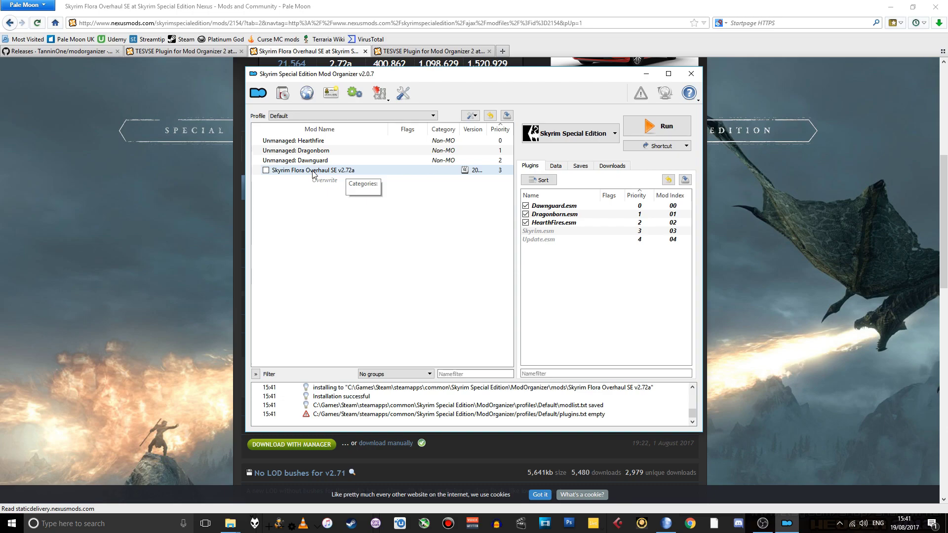
- Enable Skyrim Flora Overhaul SE v2.72a and widen the plugin Name column to check Skyrim Flora Overhaul.esp
click(266, 170)
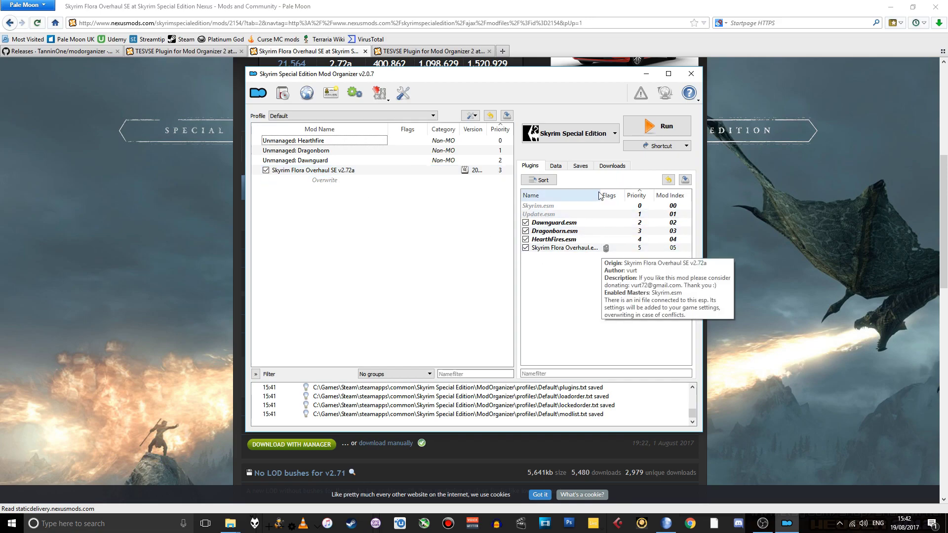
drag(600, 195, 611, 196)
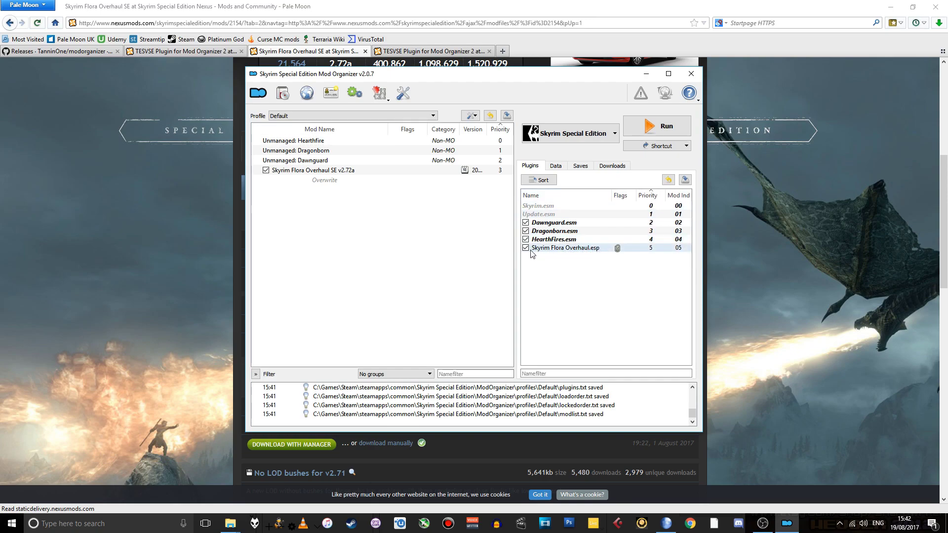
mouse_move(578, 253)
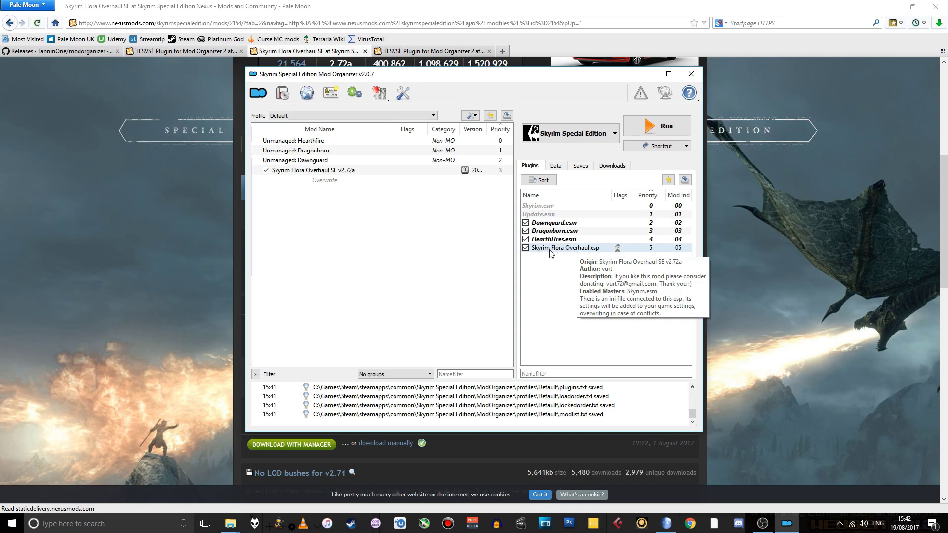